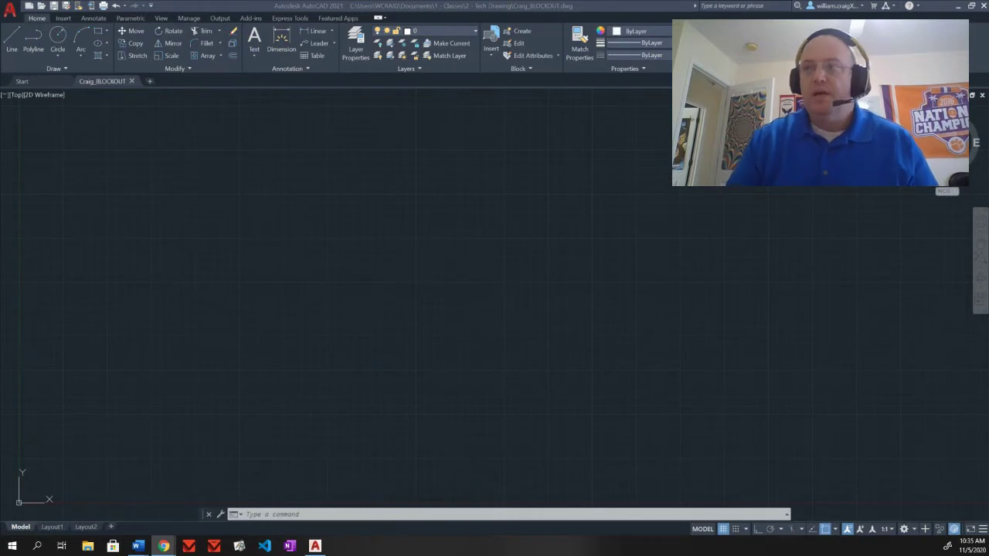
Set the drawing's length unit type to Architectural with the UNITS command
left_click(13, 11)
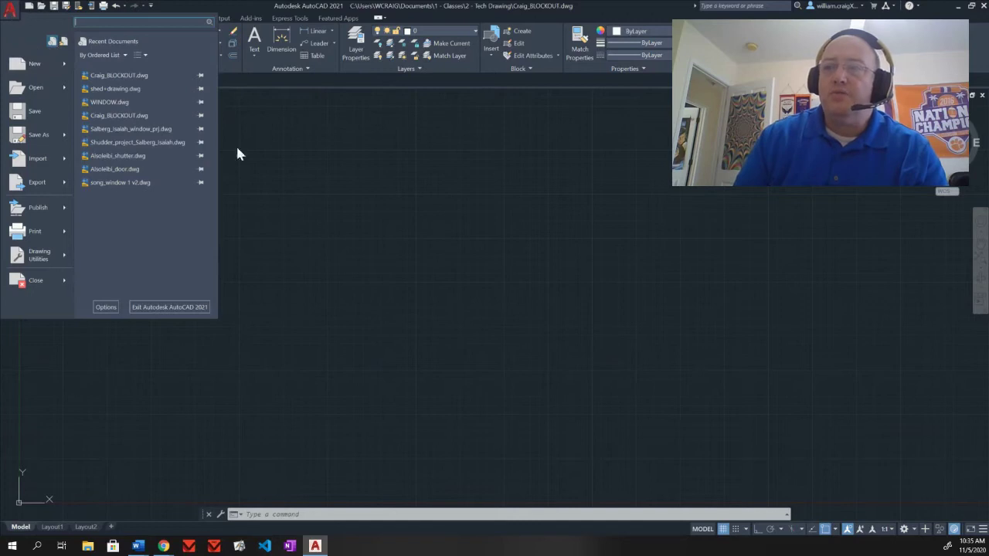
left_click(288, 251)
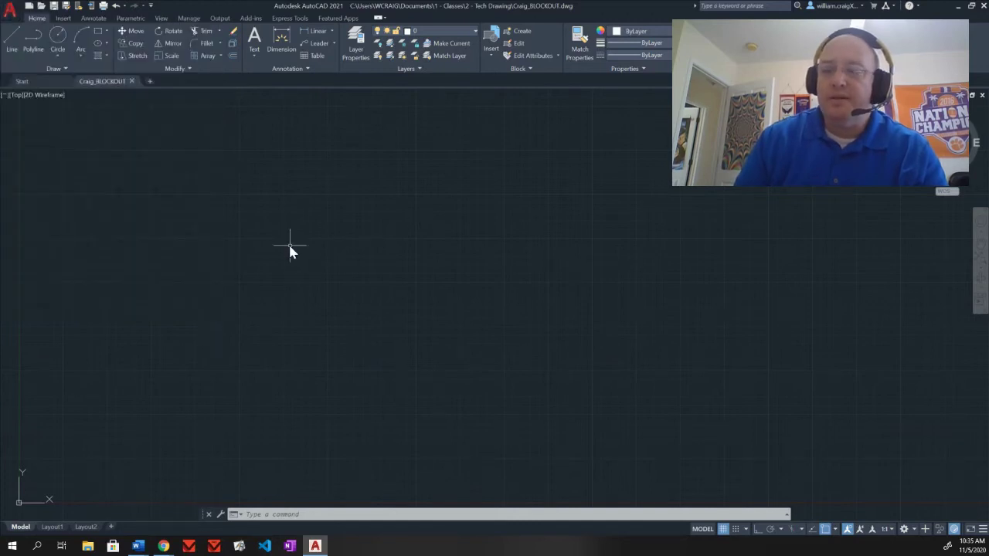
type("UNITS")
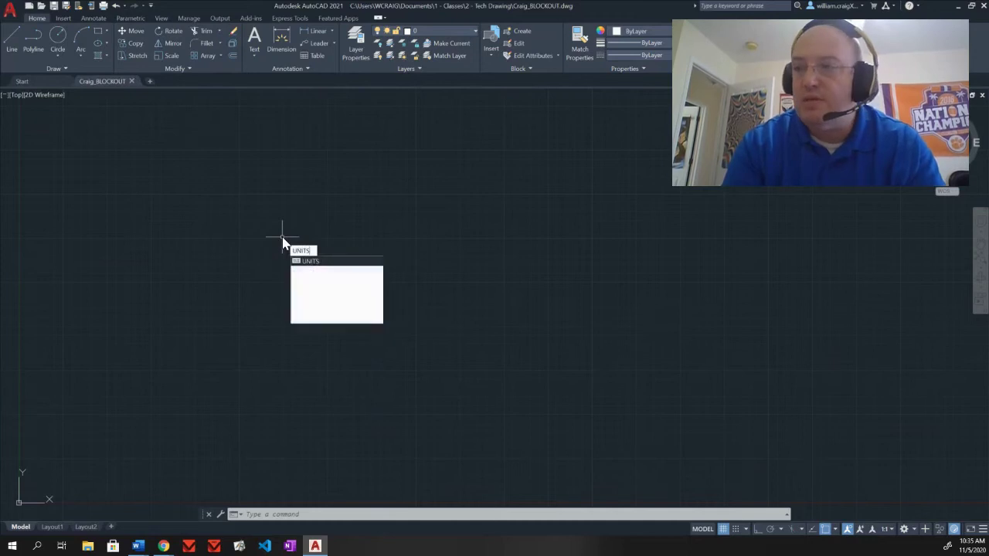
key("Return")
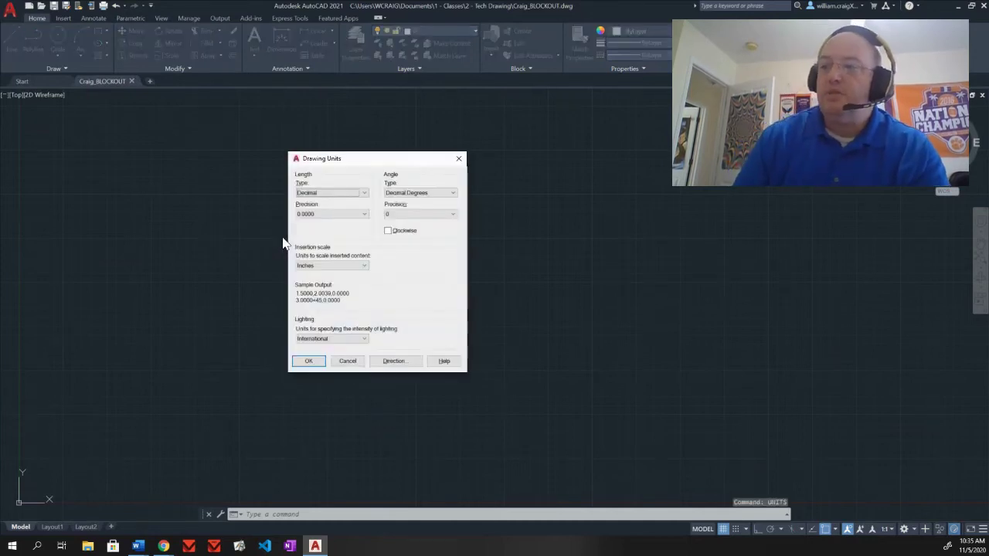
left_click(364, 193)
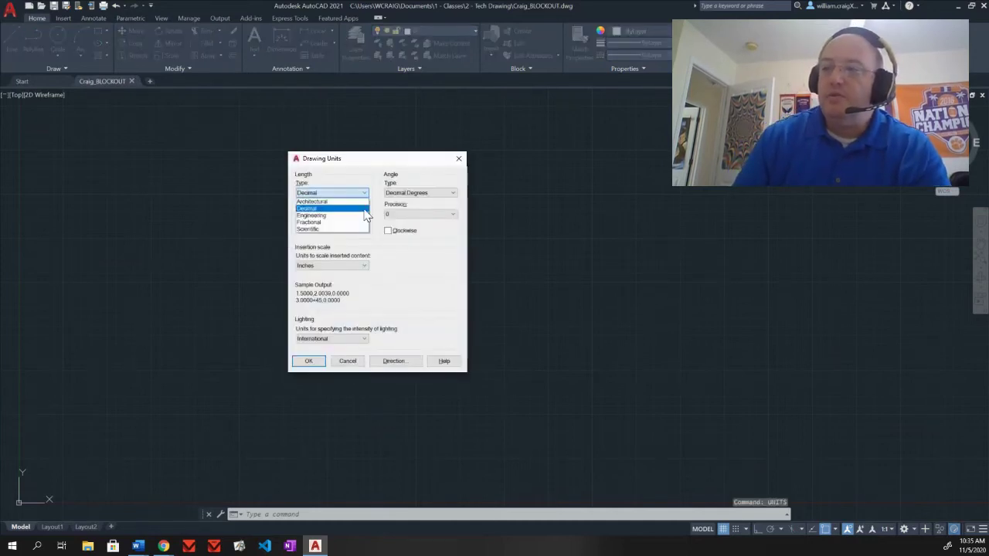
left_click(340, 202)
left_click(310, 361)
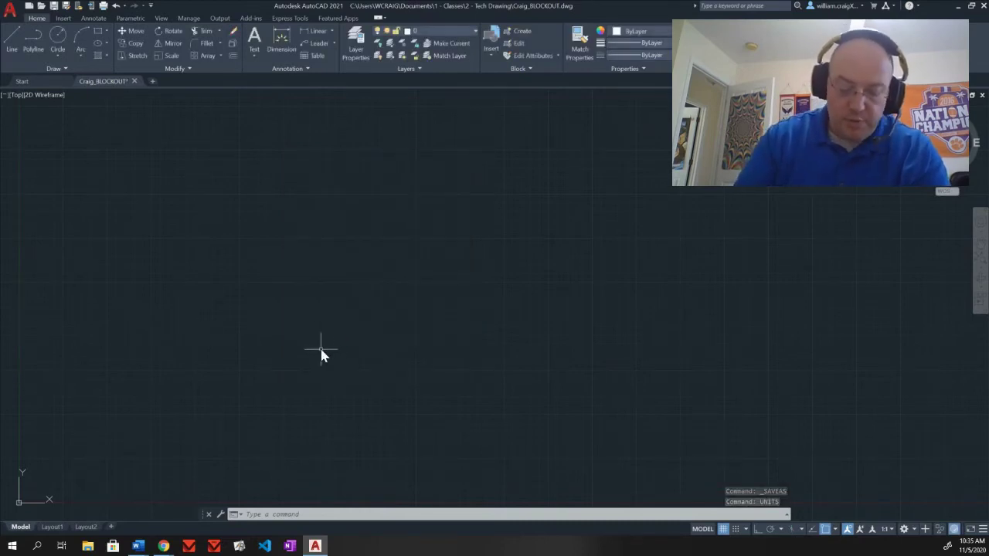
Set the drawing limits from 0,0 to 144,96
type("LIMITS")
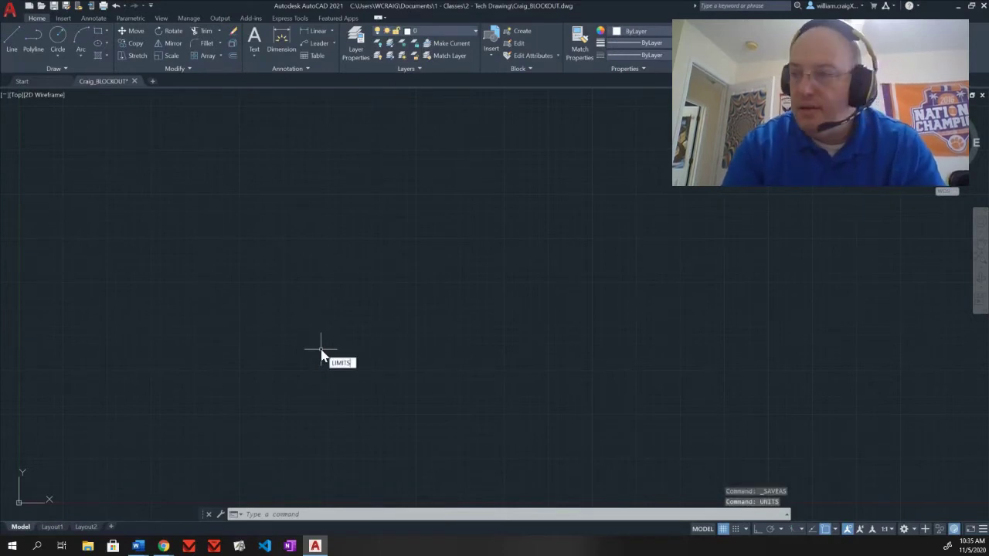
key("Return")
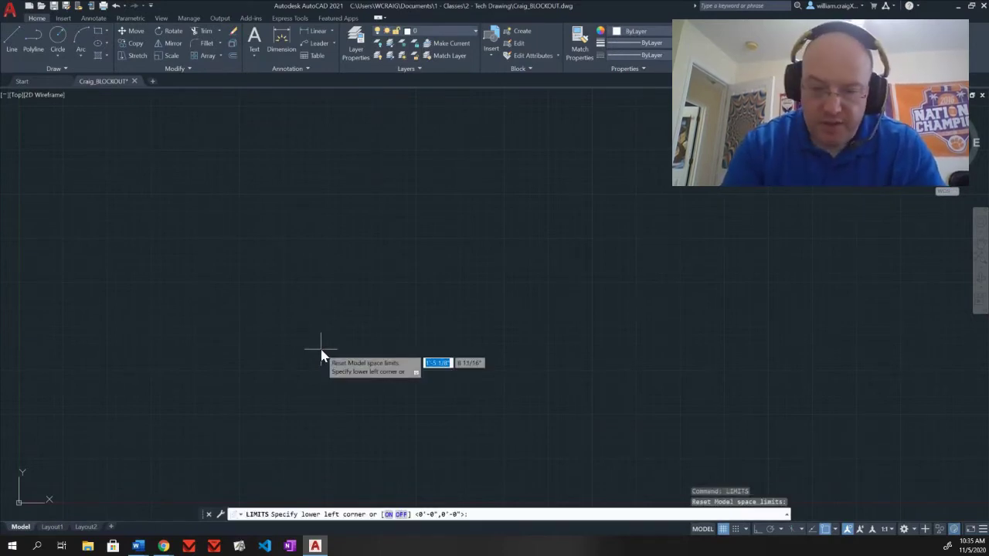
type("0,0")
key("Tab")
key("Return")
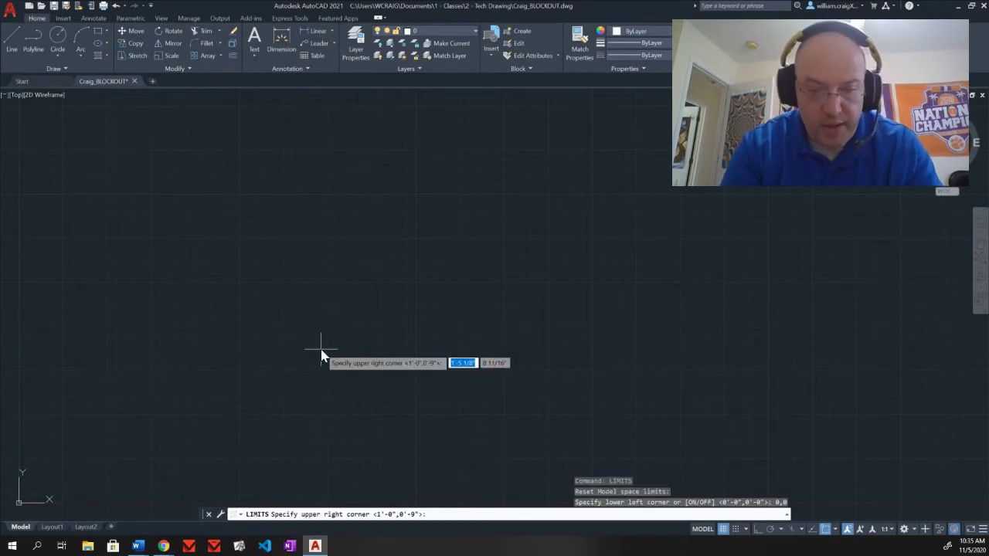
type("144")
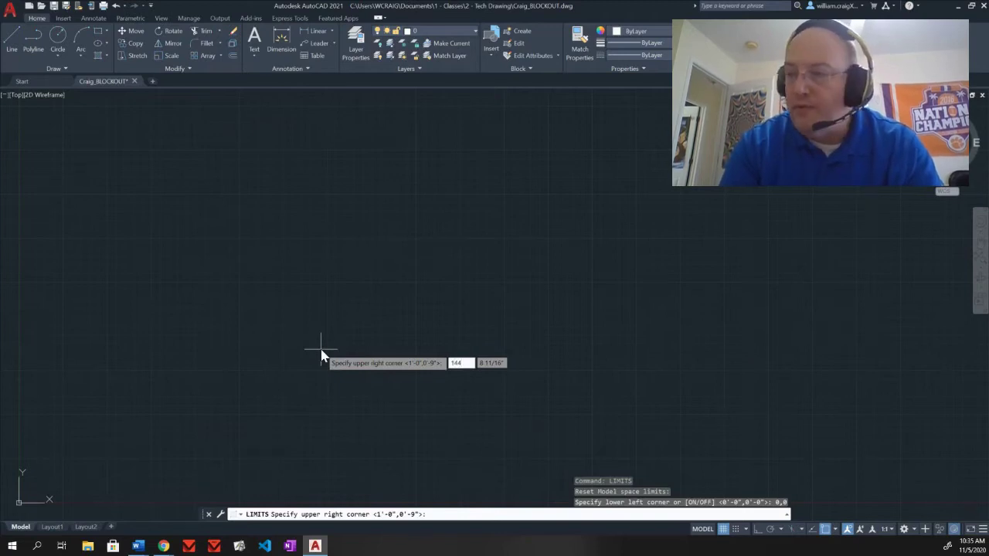
key("Tab")
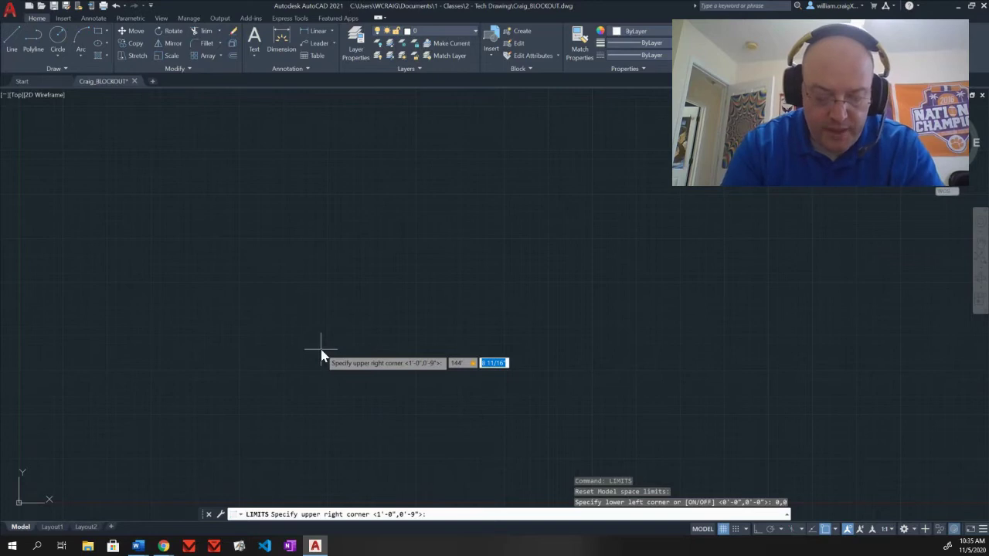
type("96")
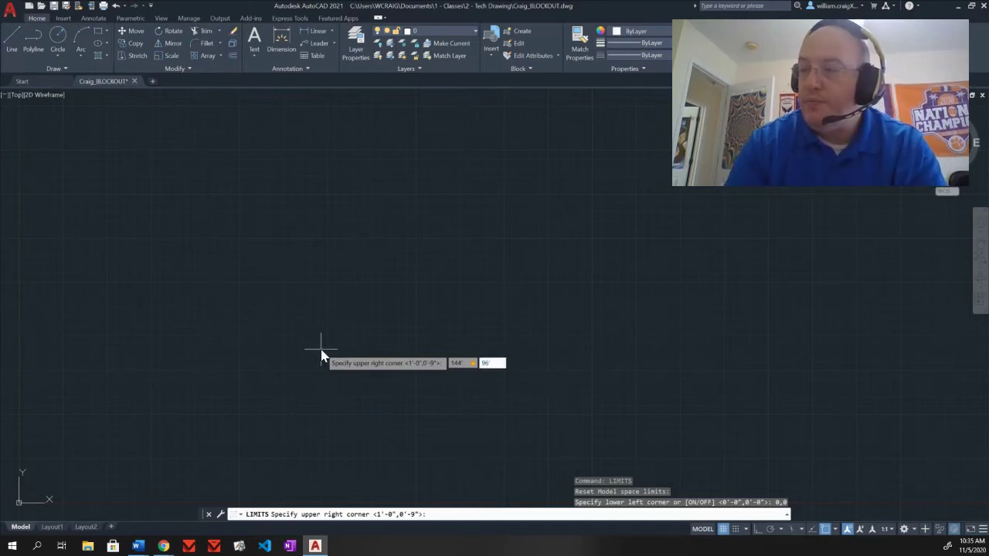
key("Return")
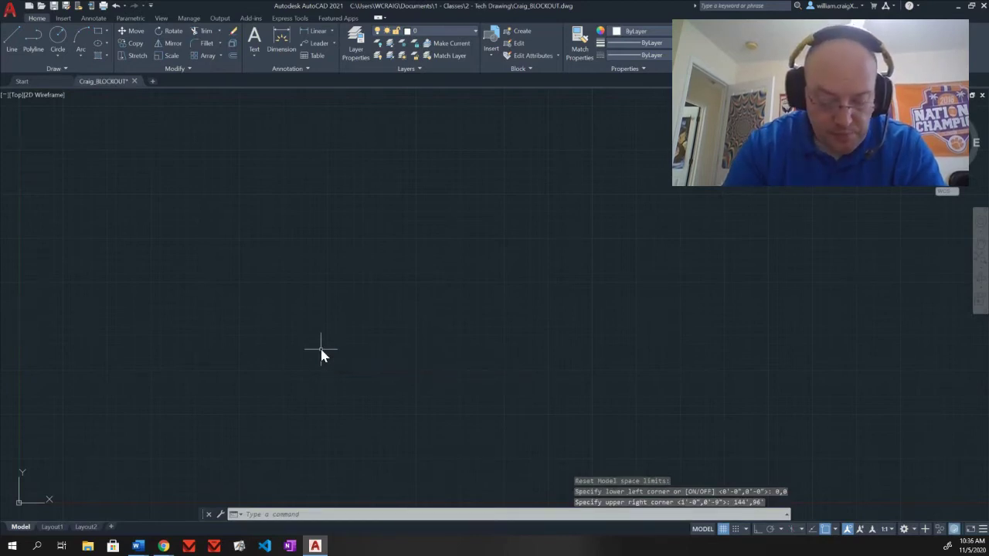
Zoom to All so the whole limits area fills the view
type("z")
key("Return")
type("all")
key("Return")
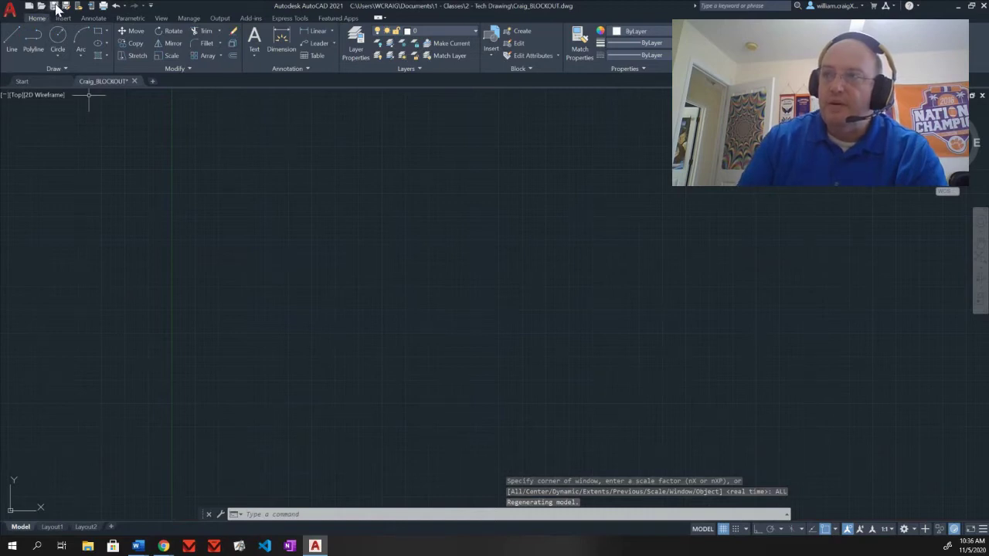
Save the Craig_BLOCKOUT drawing from the Quick Access toolbar
mouse_move(110, 83)
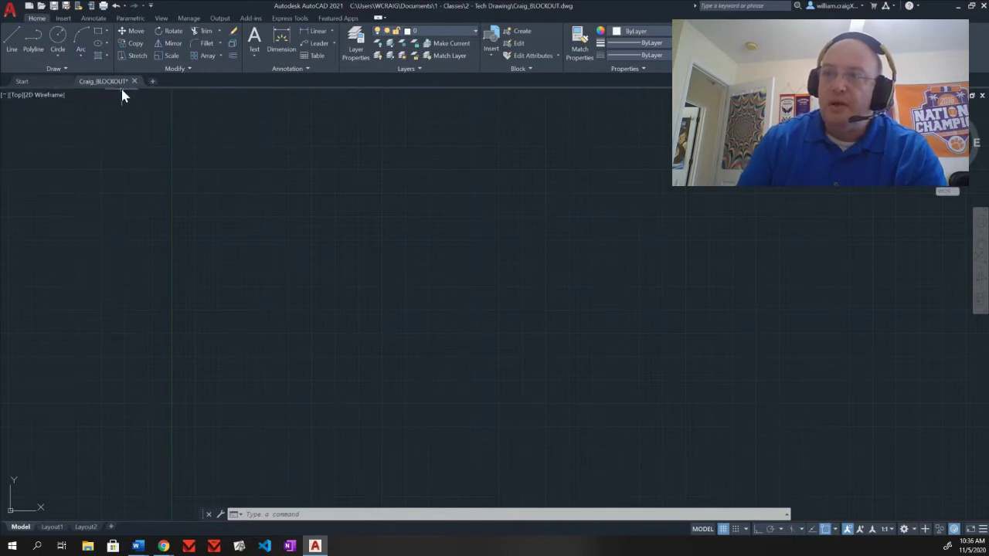
left_click(54, 6)
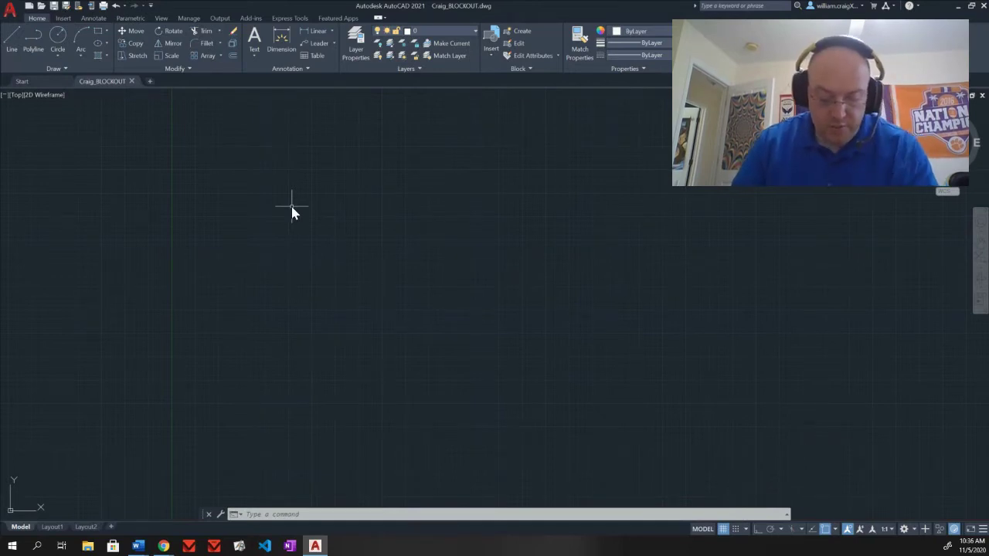
Set grid spacing to 6 with a major line every 3, and hide the grid beyond limits
left_click(747, 530)
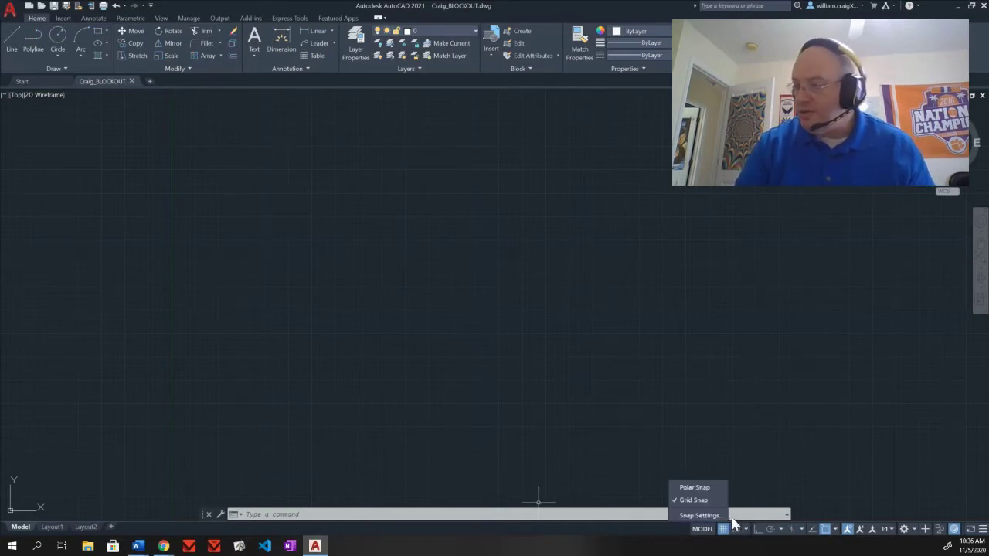
left_click(721, 518)
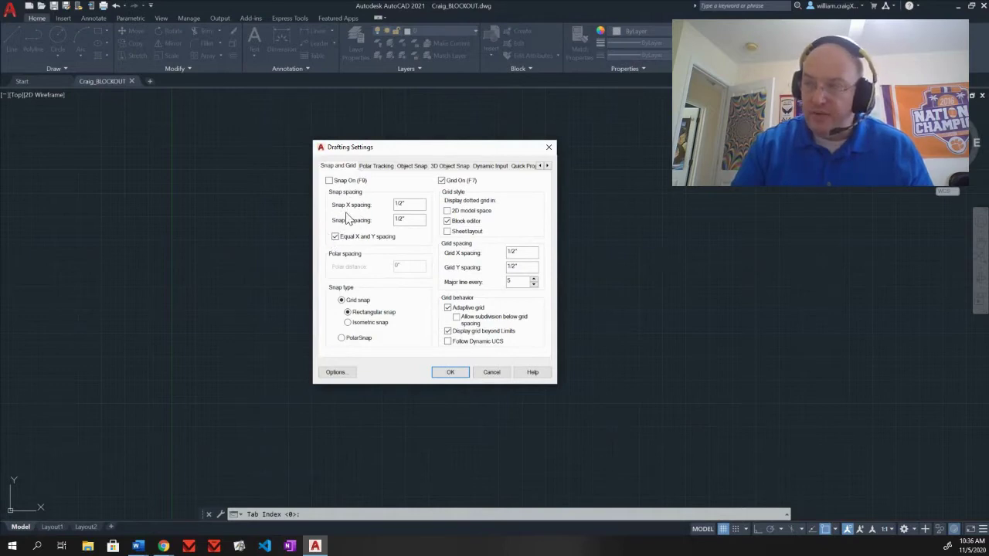
left_click_drag(529, 249, 502, 250)
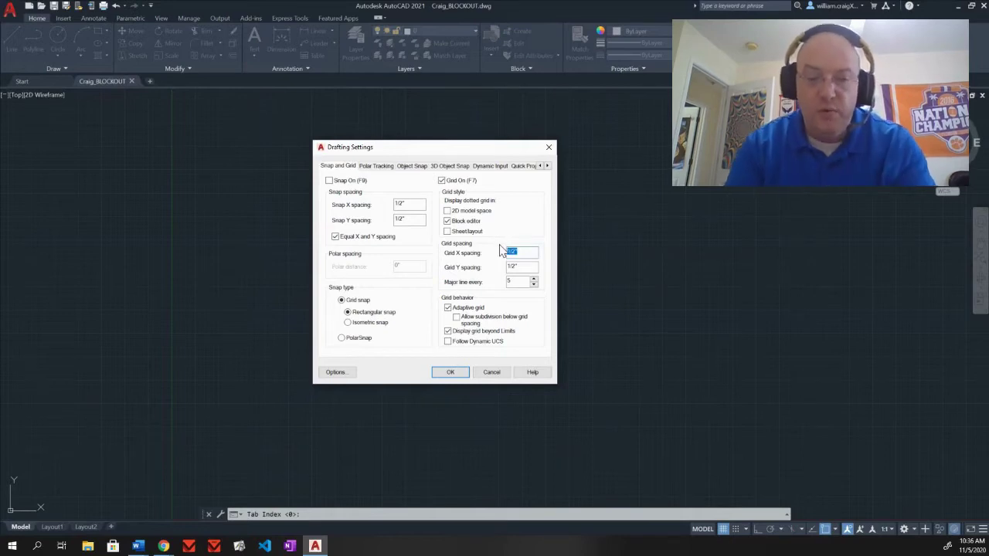
type("6")
key("Tab")
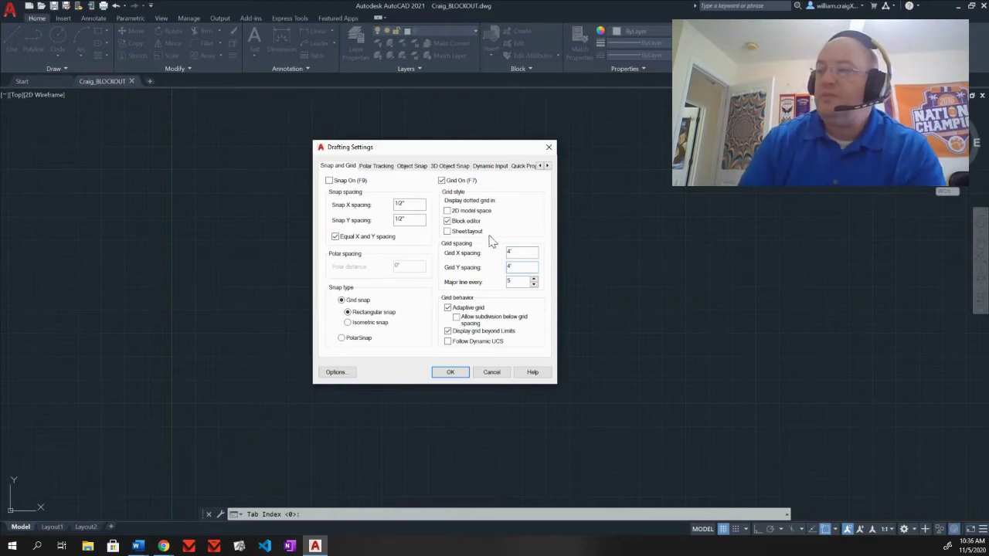
left_click(534, 285)
left_click(534, 285)
left_click(534, 285)
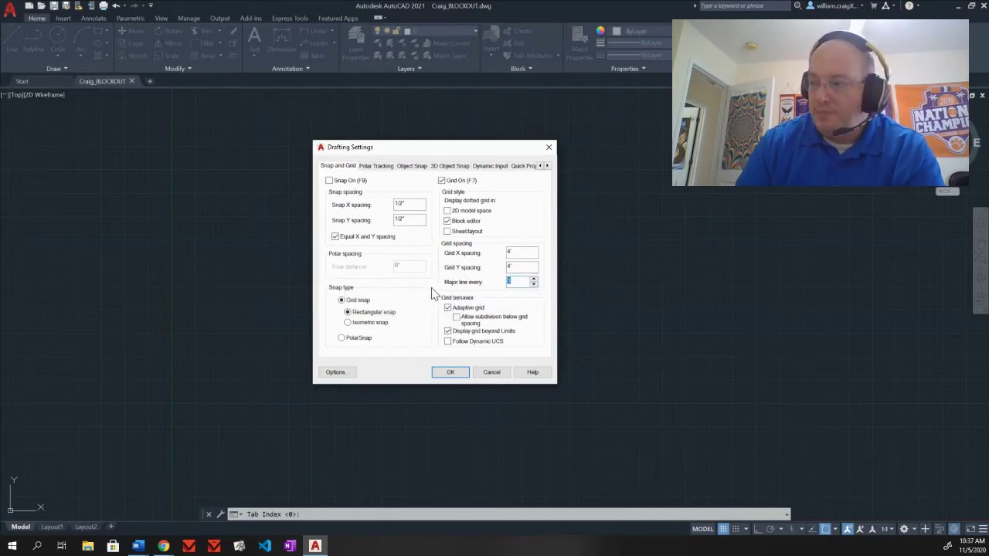
left_click(502, 332)
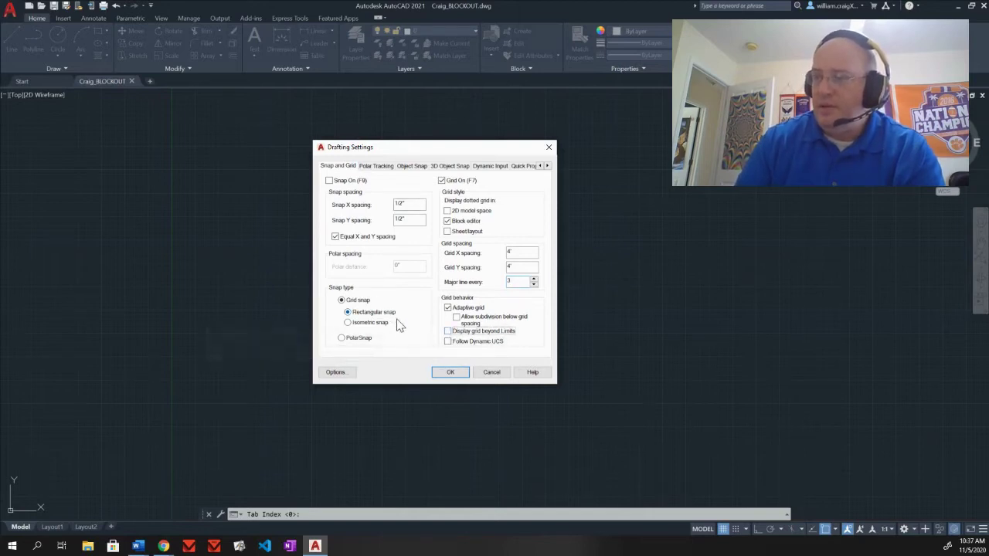
left_click(446, 374)
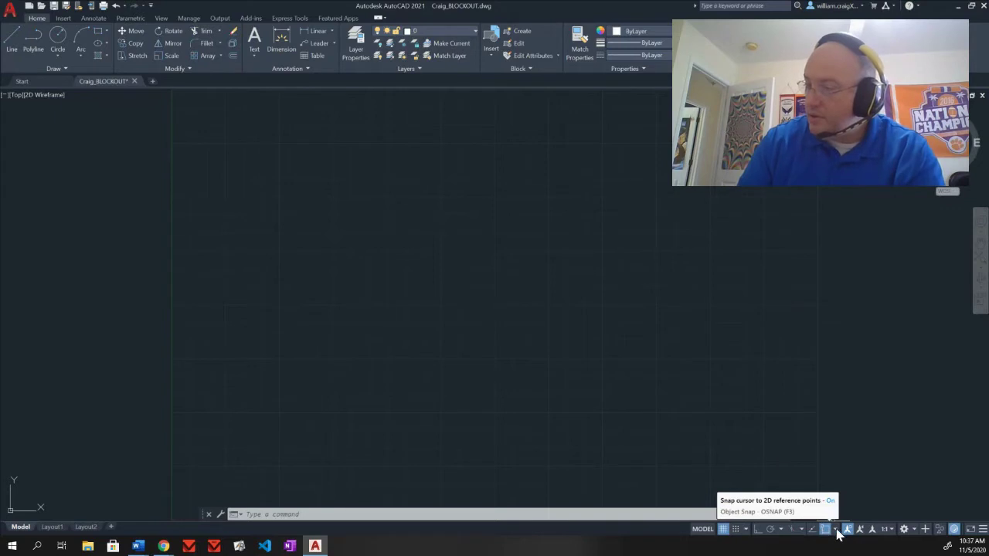
Add Midpoint to the object snap modes and turn on object snap tracking
left_click(835, 530)
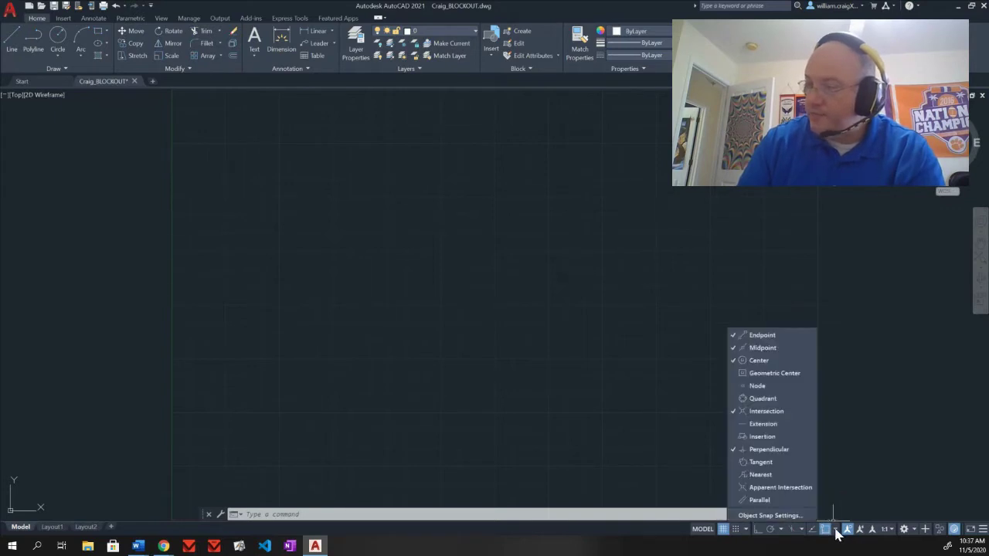
left_click(807, 347)
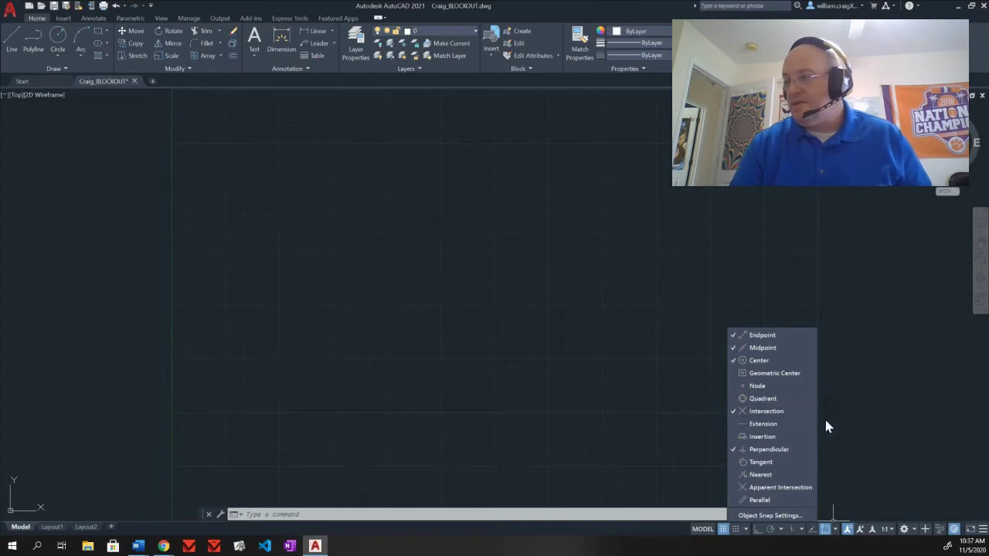
left_click(621, 235)
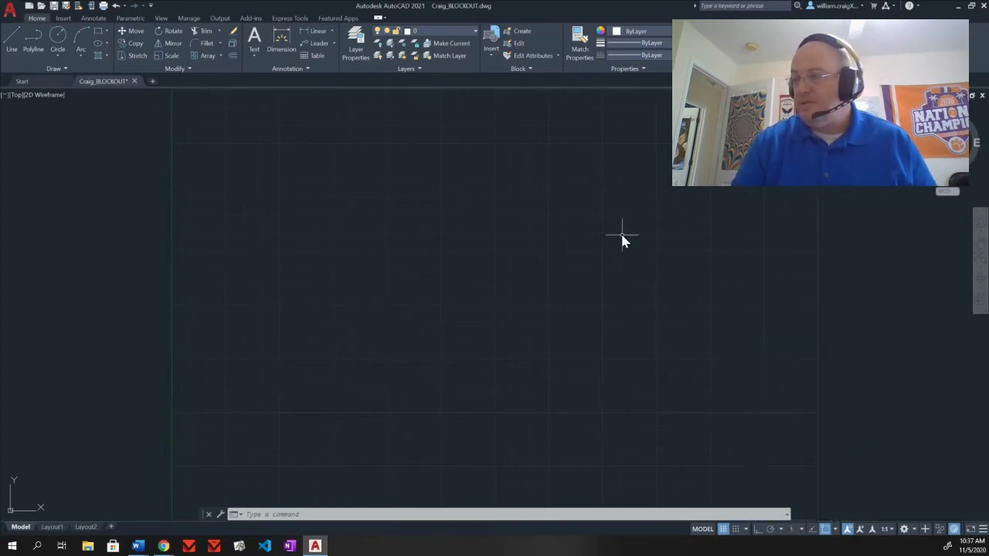
left_click(822, 532)
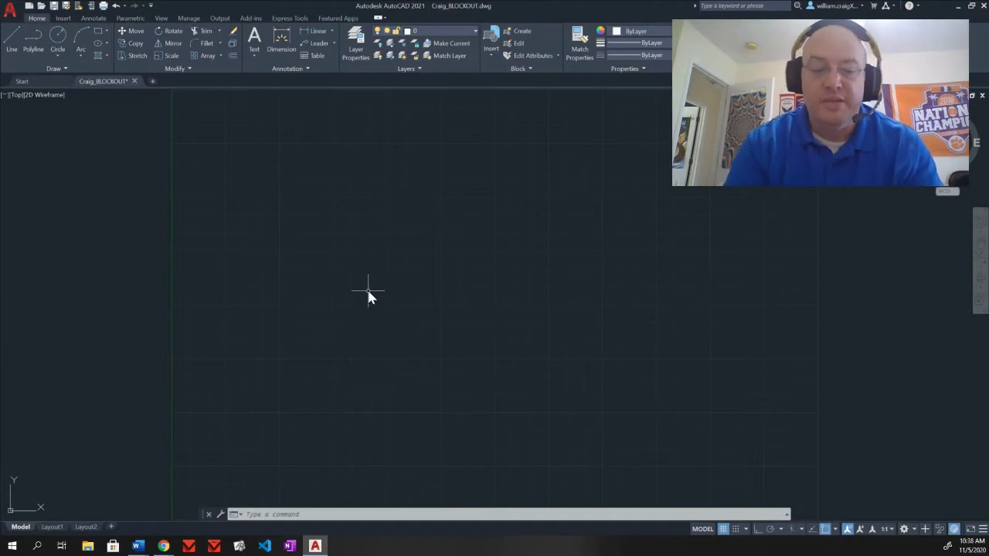
Set the FILLETRAD default fillet radius to 0
type("filletrad")
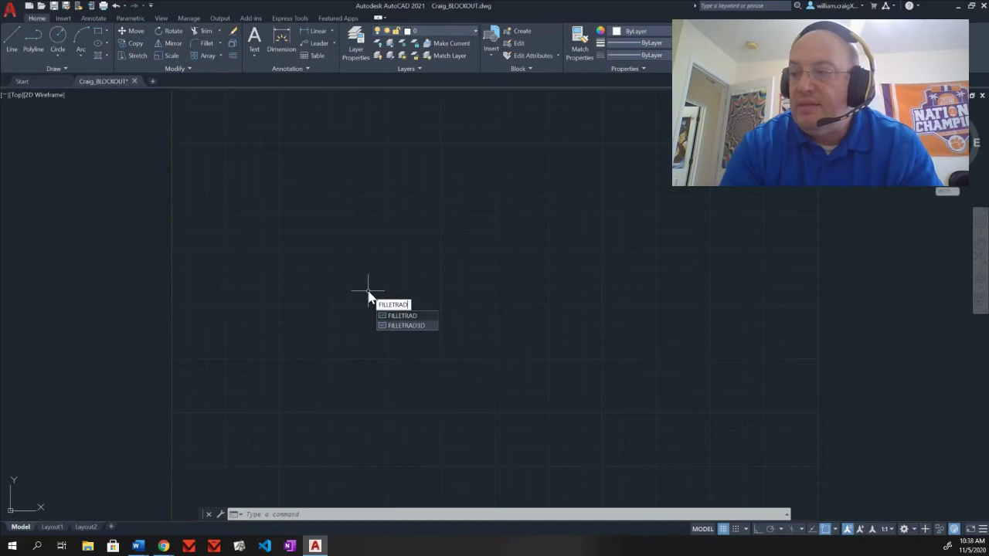
key("Return")
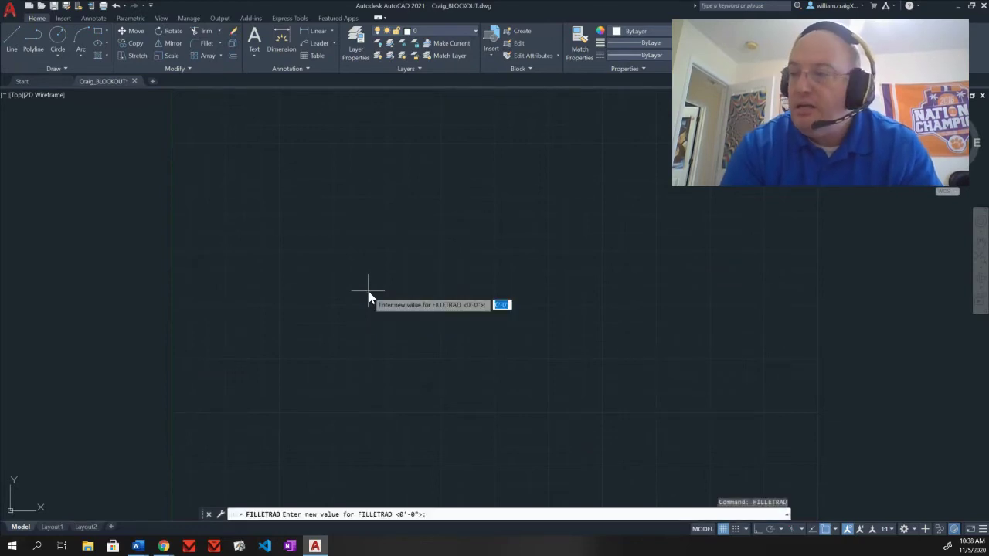
key("BackSpace")
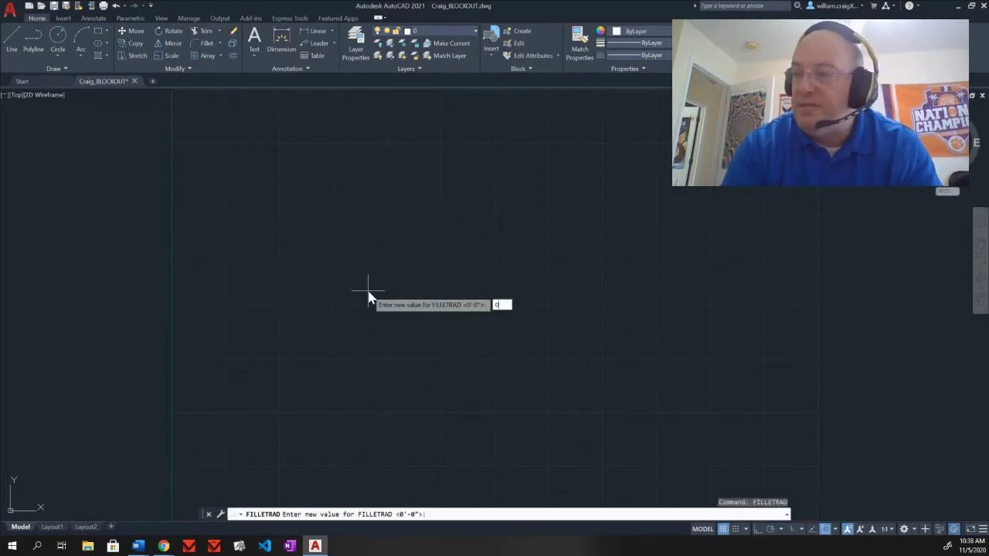
key("Return")
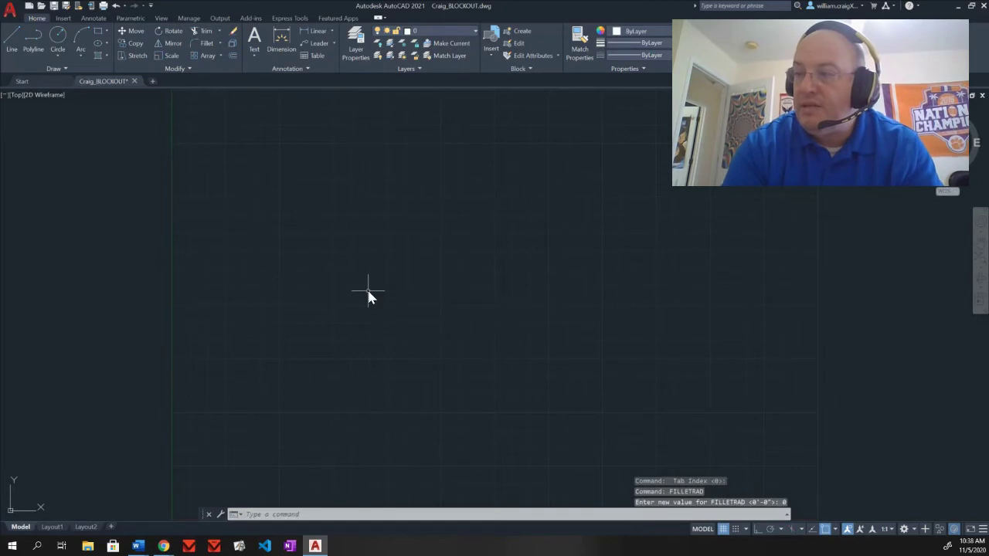
Turn on Ortho mode to constrain drawing to horizontal and vertical directions
left_click(758, 530)
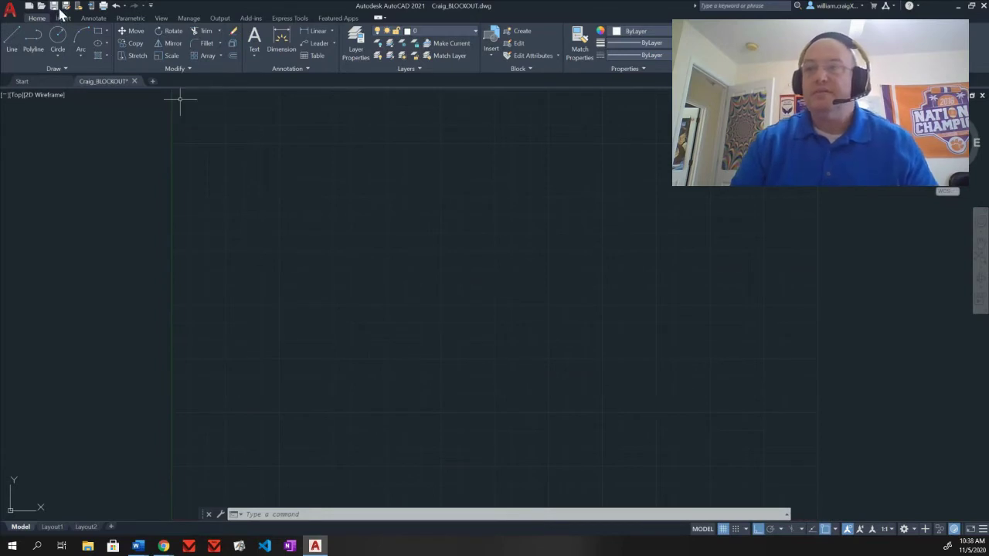
key("ctrl+s")
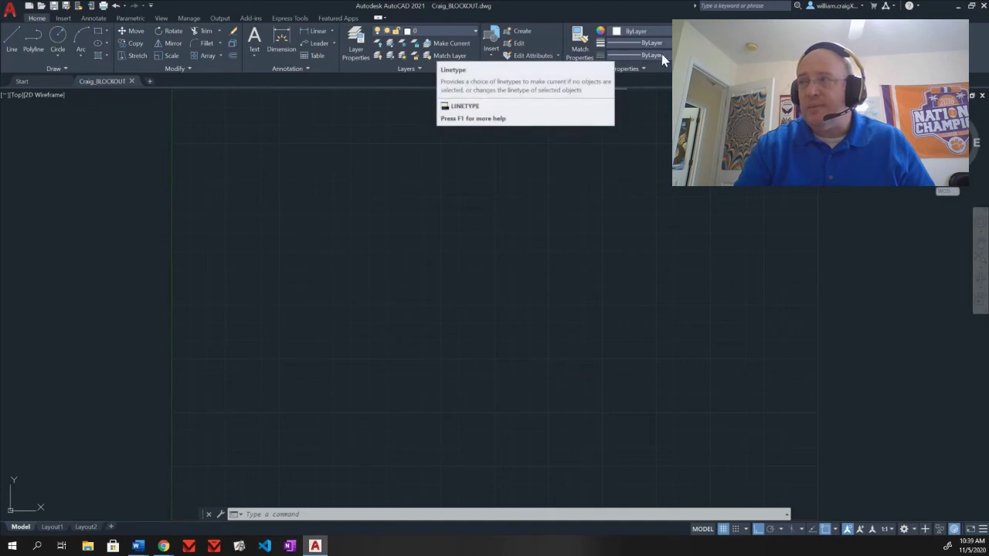
Open the Linetype Manager from the Linetype dropdown's Other... entry and hide its details
left_click(645, 43)
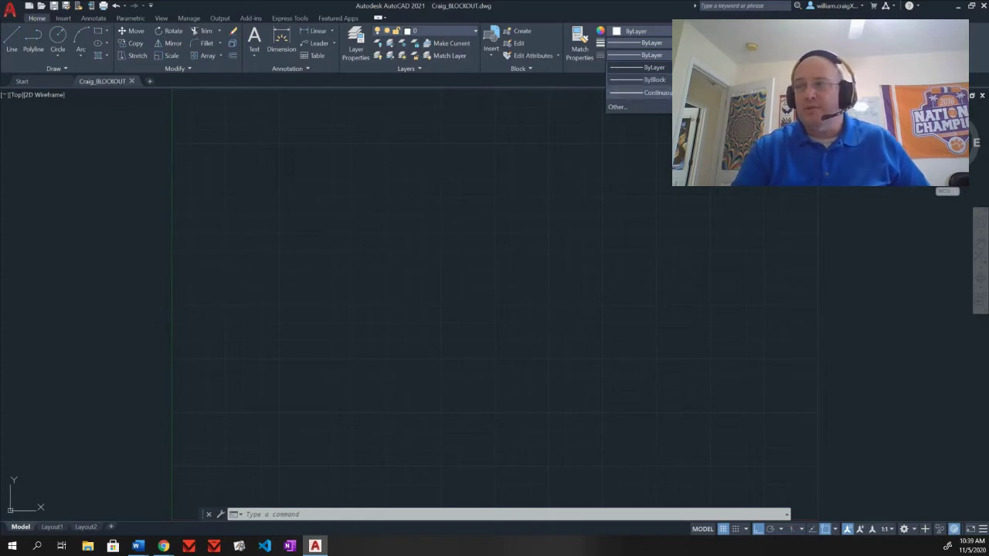
left_click(622, 109)
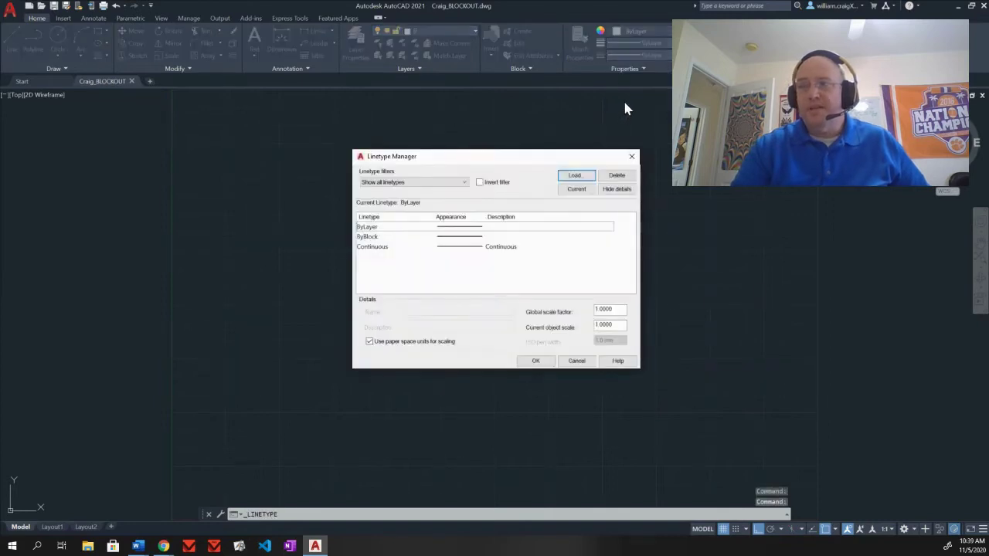
left_click(576, 361)
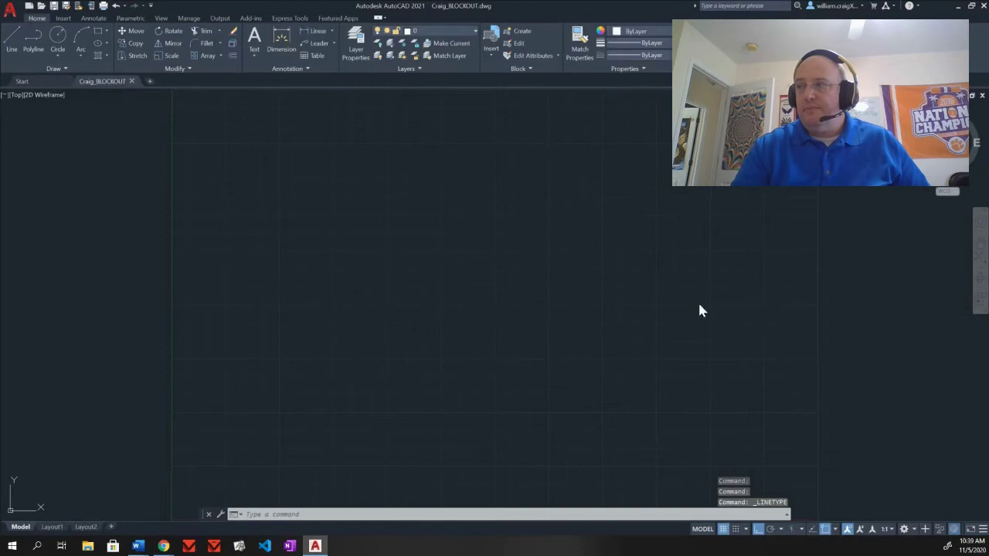
left_click(624, 59)
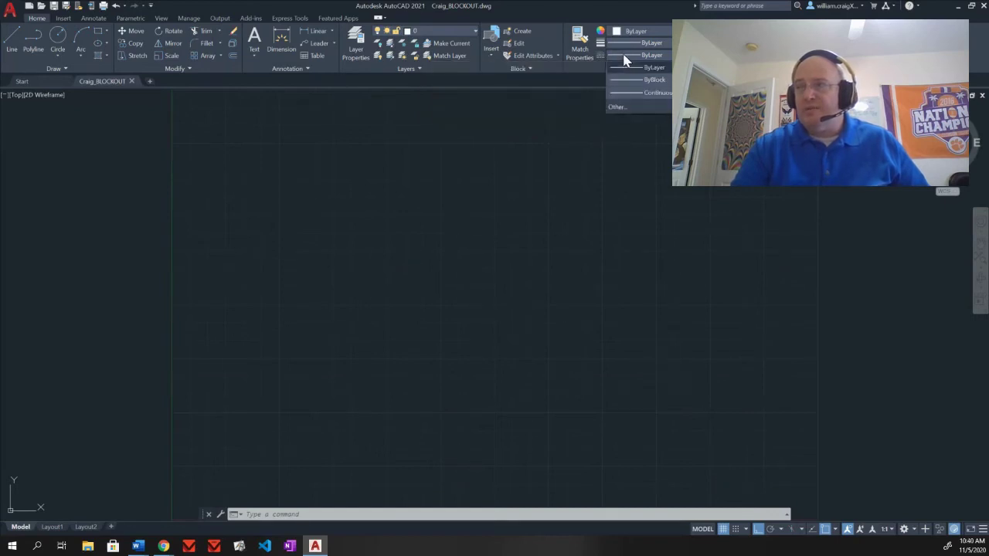
left_click(618, 108)
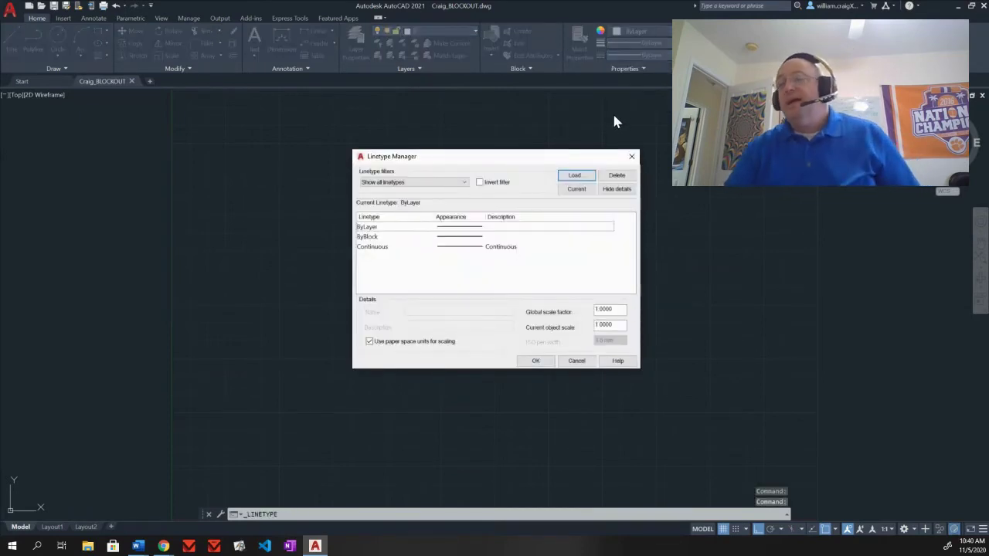
left_click(617, 190)
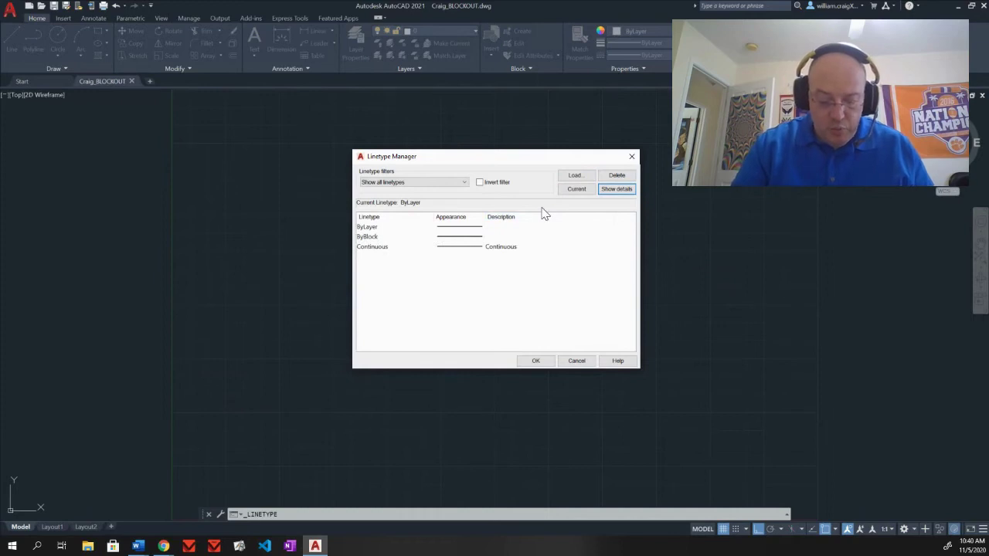
In the Load list from acad.lin, select CENTER, CENTER2 and CENTERX2
left_click(580, 176)
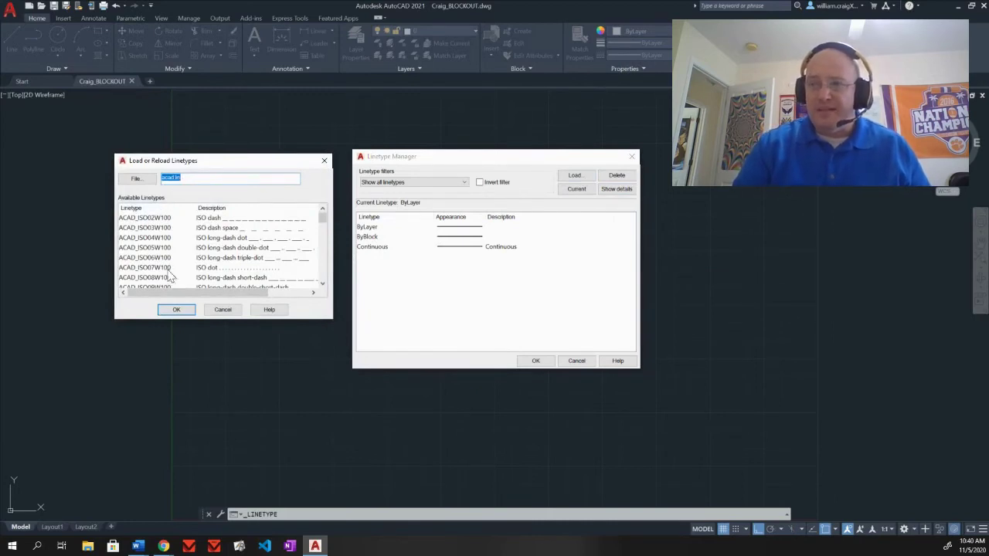
scroll(225, 255, "down", 4)
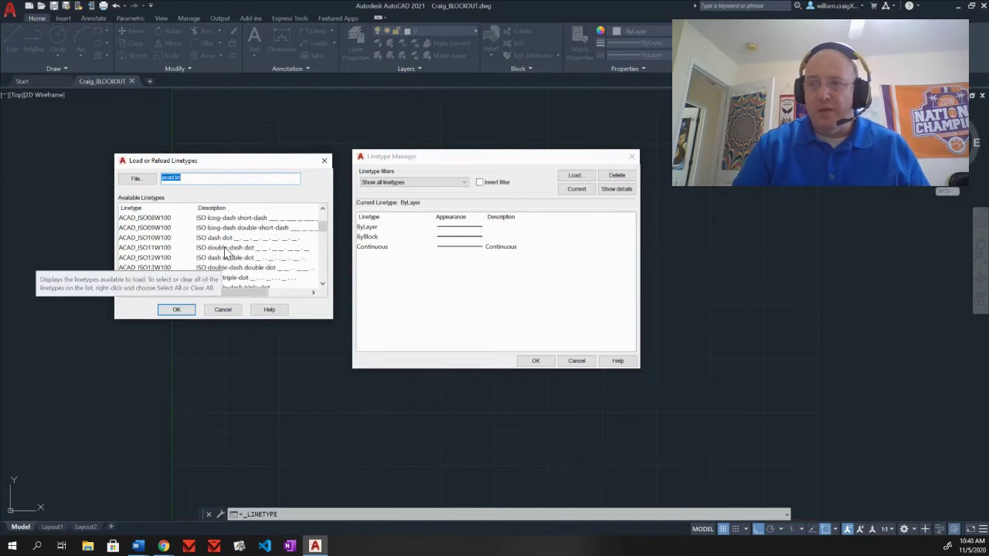
scroll(227, 252, "down", 1)
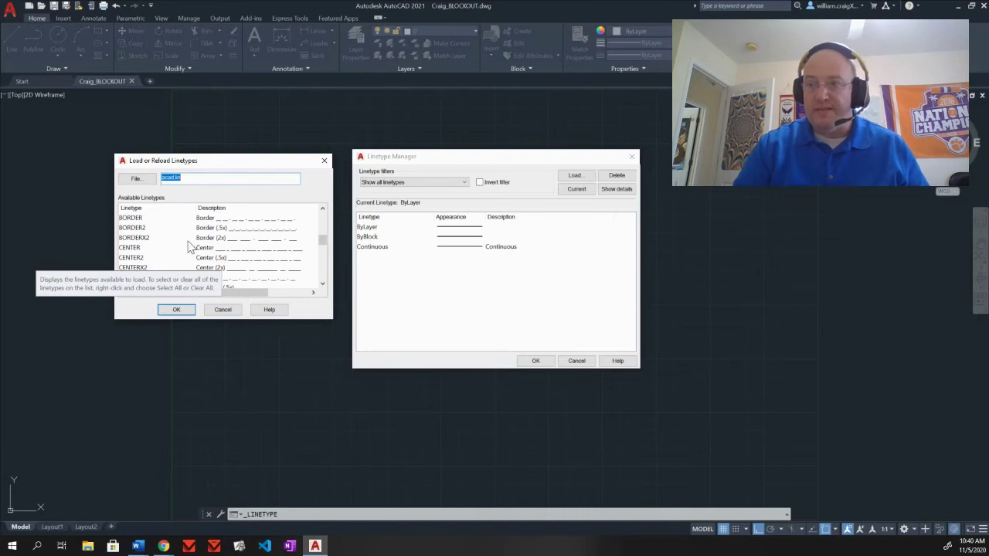
scroll(193, 244, "down", 1)
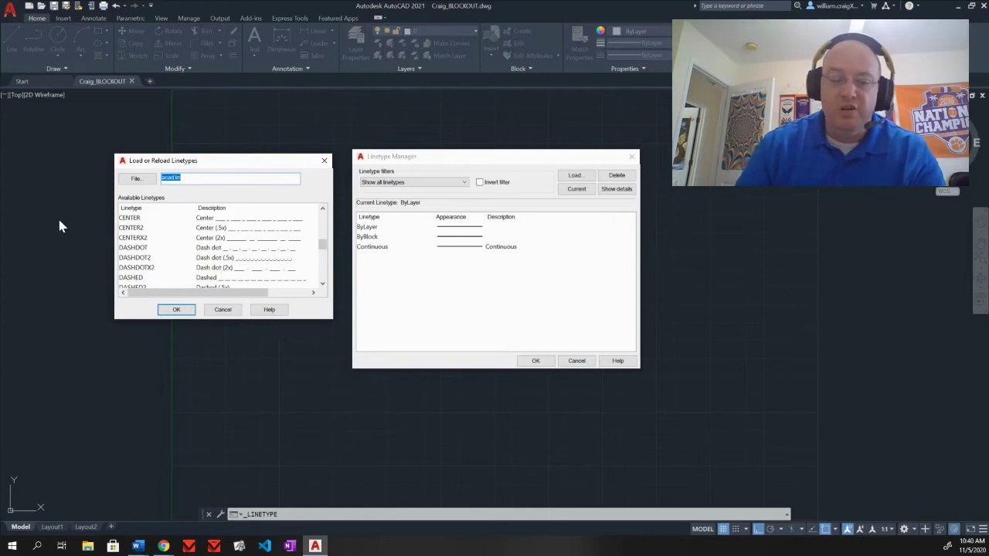
left_click(130, 218)
left_click(132, 229, "shift")
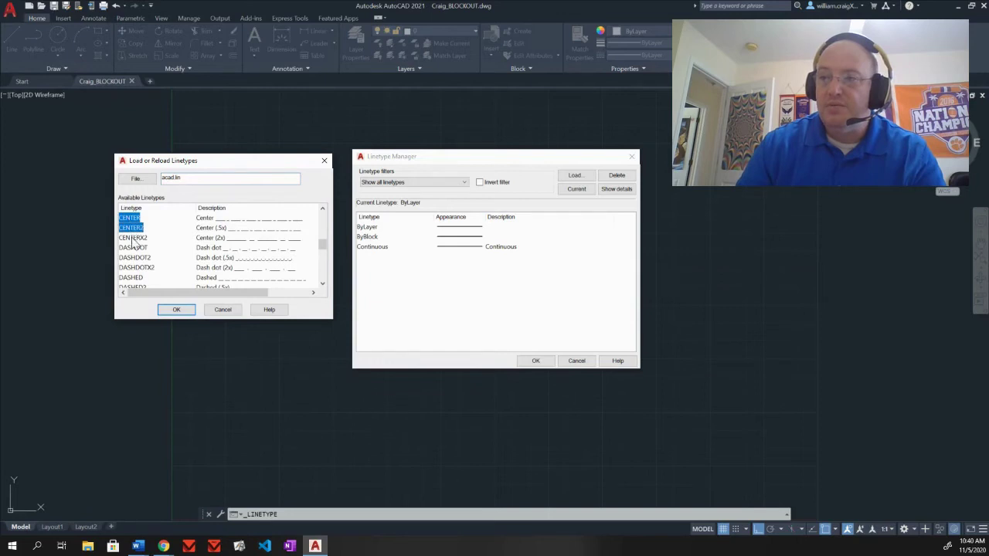
left_click(132, 238, "shift")
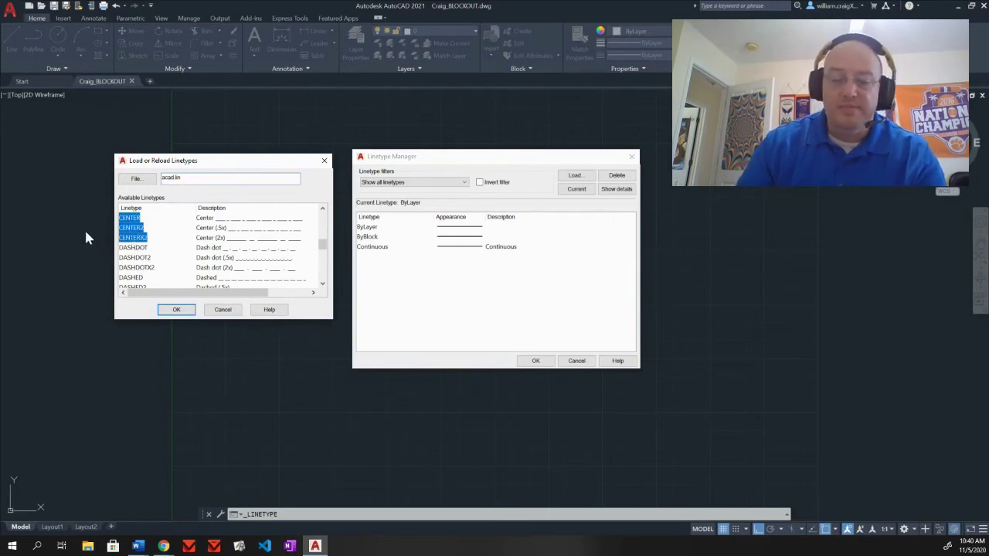
Add HIDDEN, HIDDEN2 and HIDDENX2 to the linetypes selected for loading
scroll(207, 255, "down", 2)
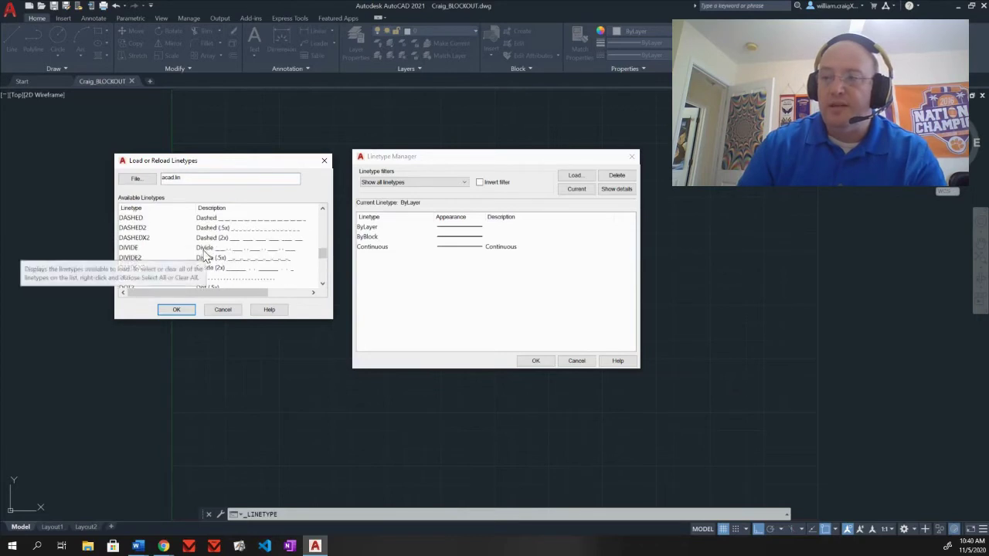
scroll(207, 257, "down", 4)
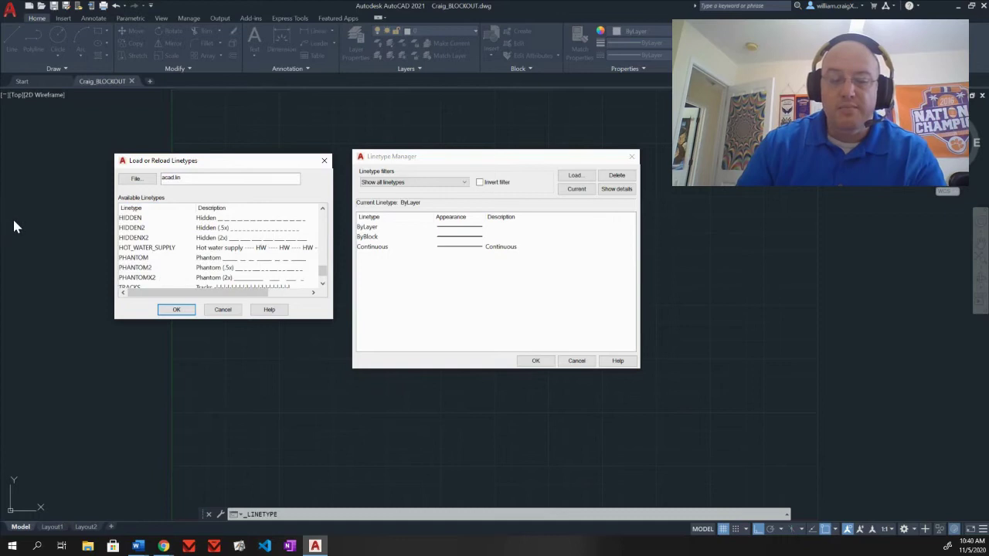
left_click(136, 220)
left_click(141, 228, "shift")
left_click(146, 239, "shift")
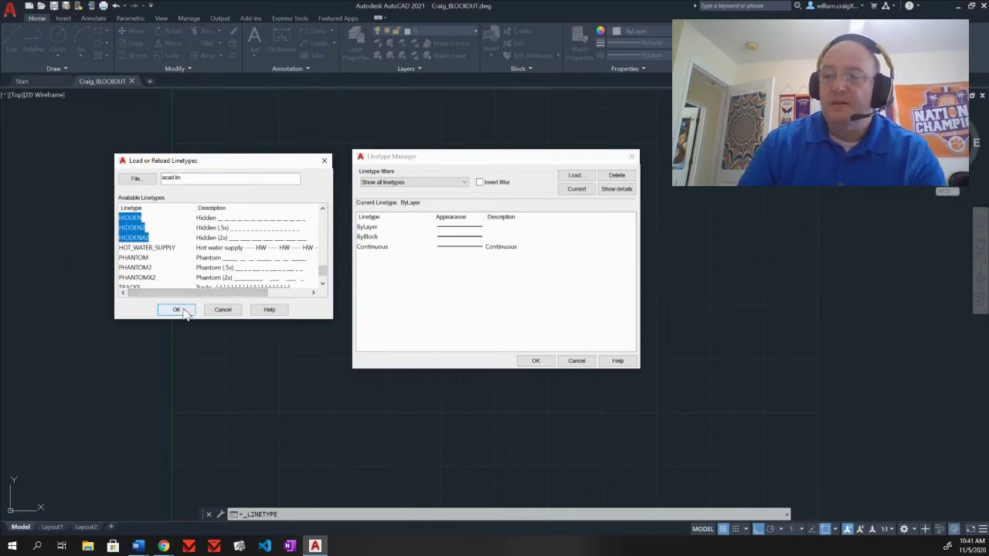
scroll(210, 266, "up", 1)
scroll(210, 266, "up", 3)
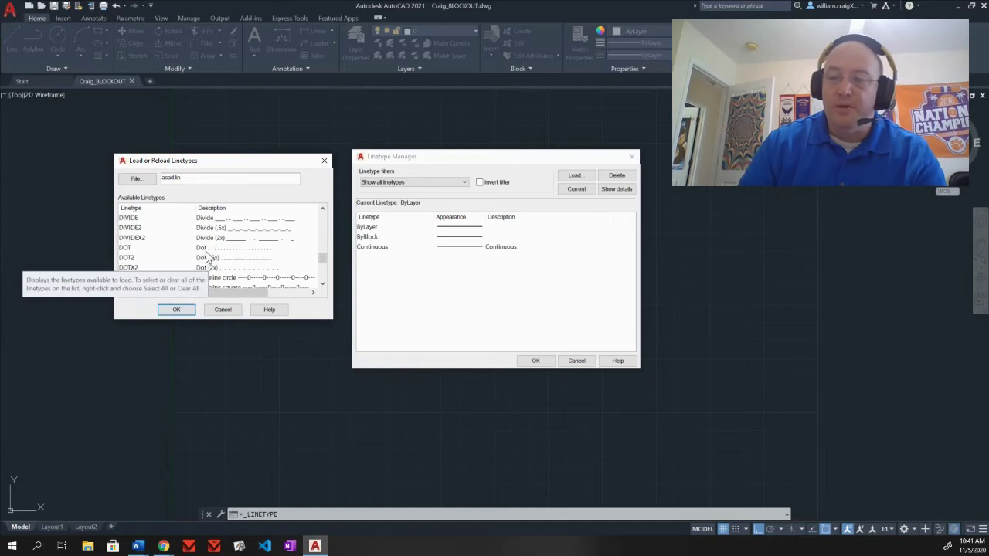
scroll(207, 259, "up", 3)
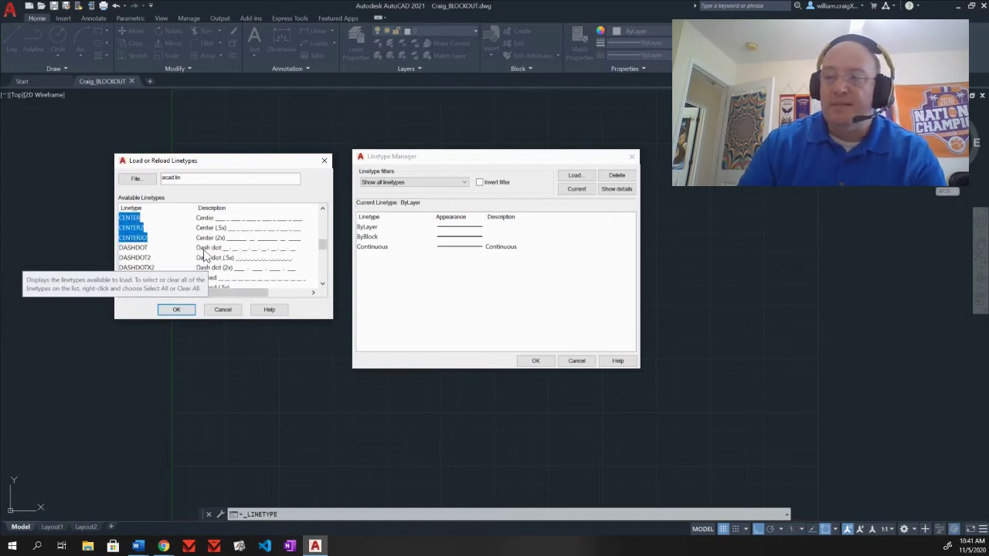
scroll(177, 241, "down", 5)
scroll(184, 242, "down", 1)
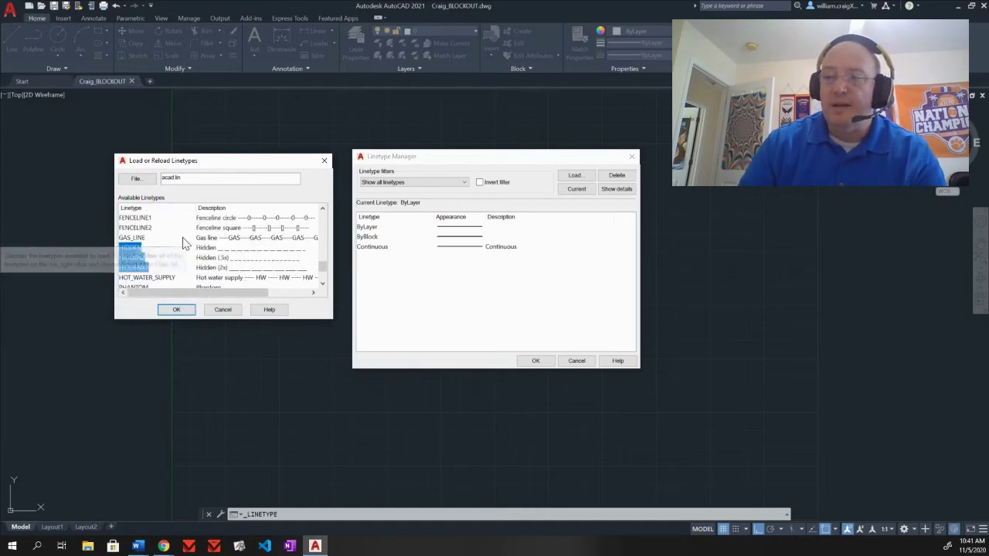
left_click(176, 309)
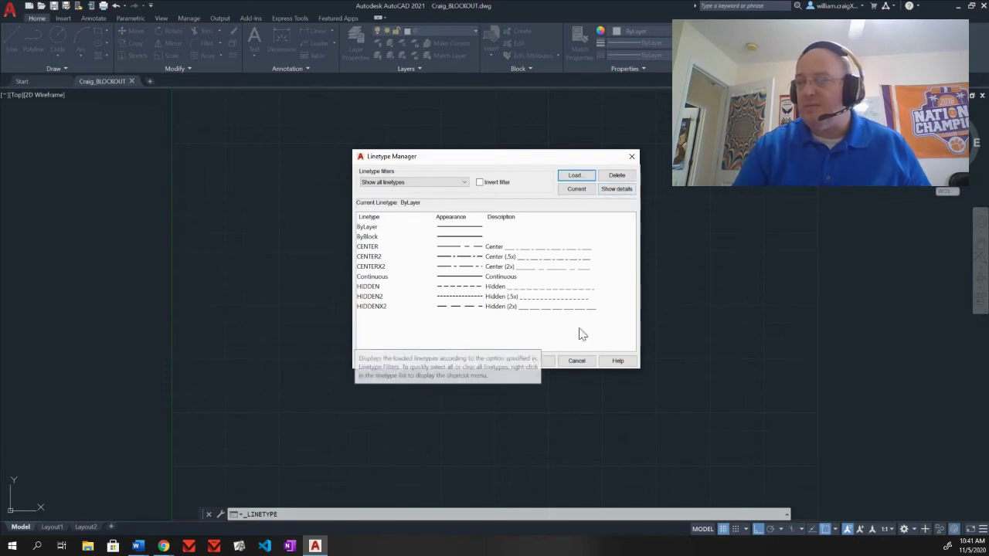
Set the global linetype scale factor to 24 and turn off paper space unit scaling
left_click(617, 189)
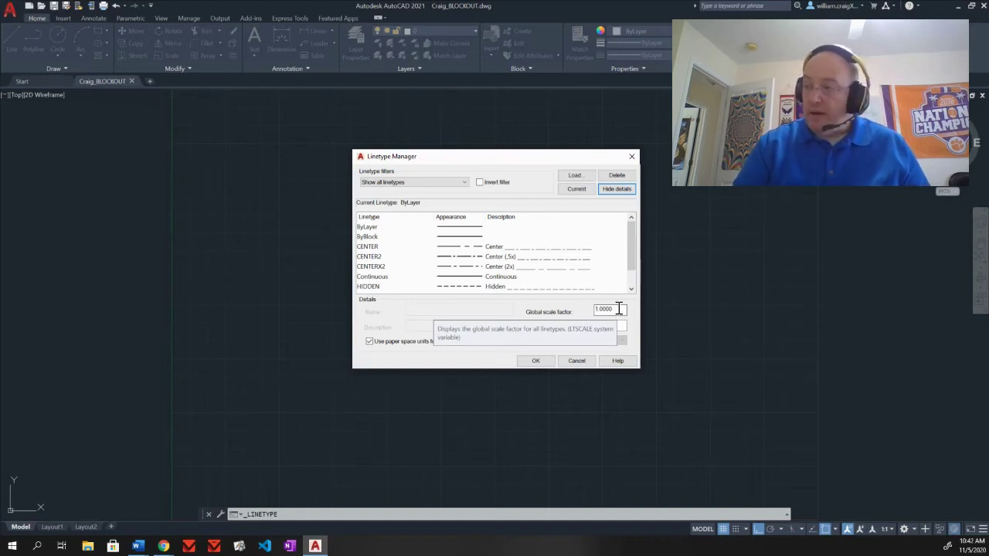
left_click_drag(619, 309, 579, 308)
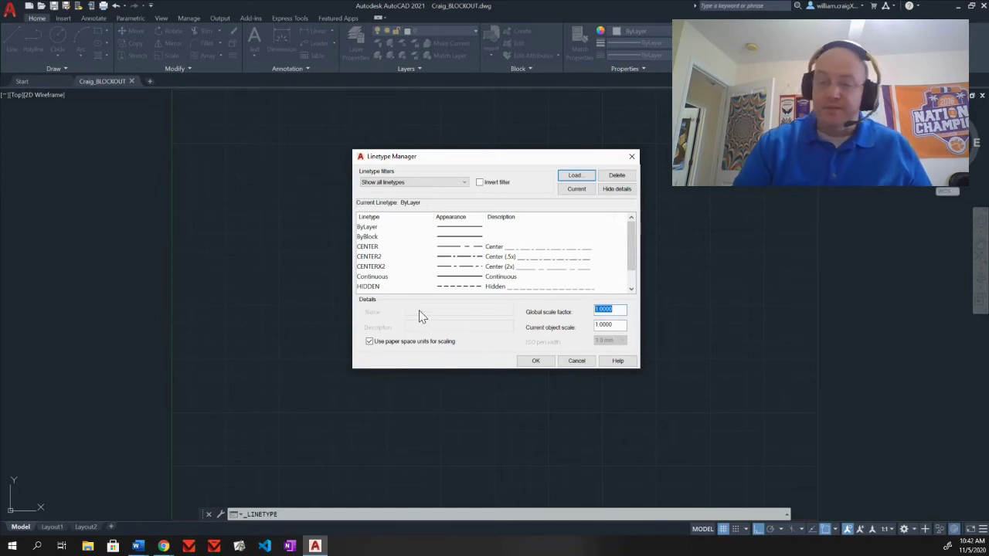
type("24")
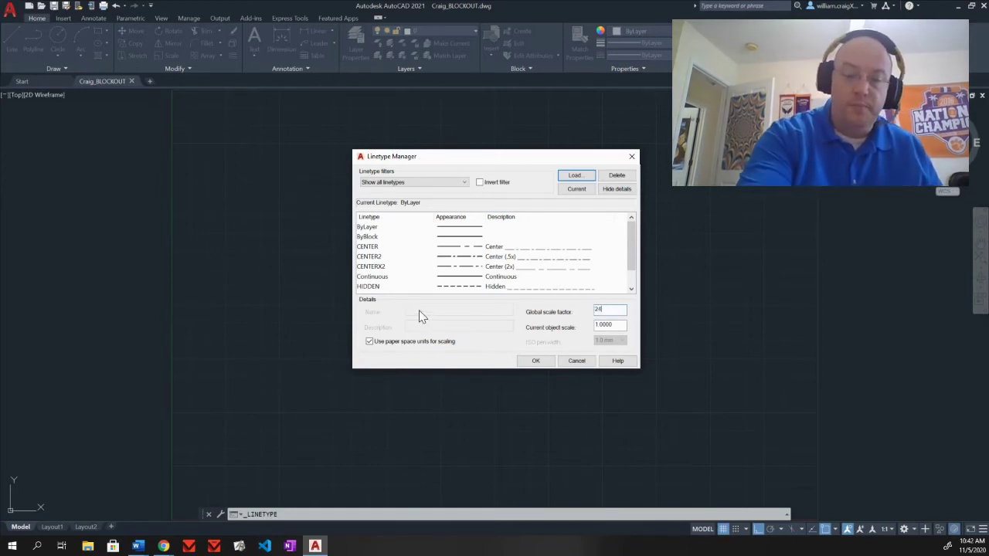
key("Tab")
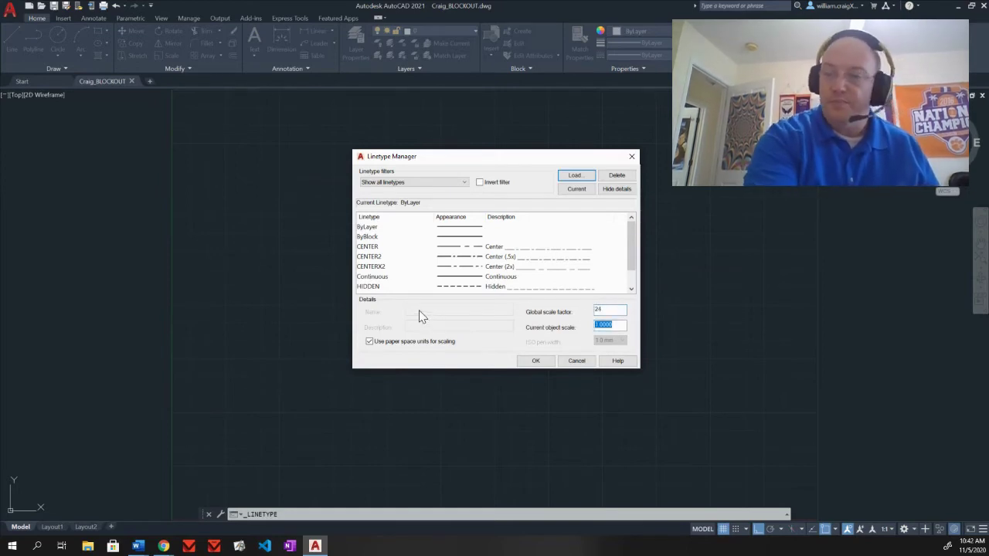
left_click(377, 344)
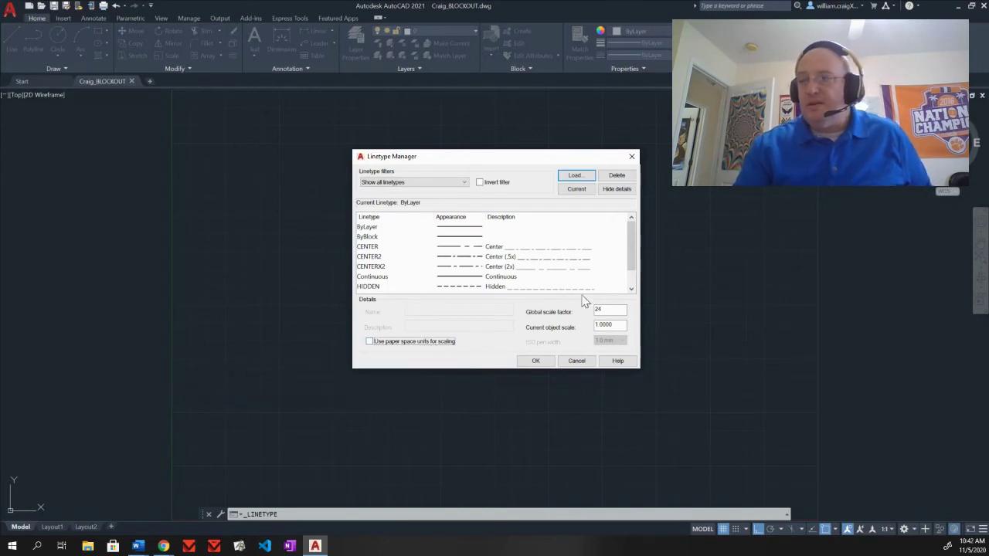
left_click(536, 362)
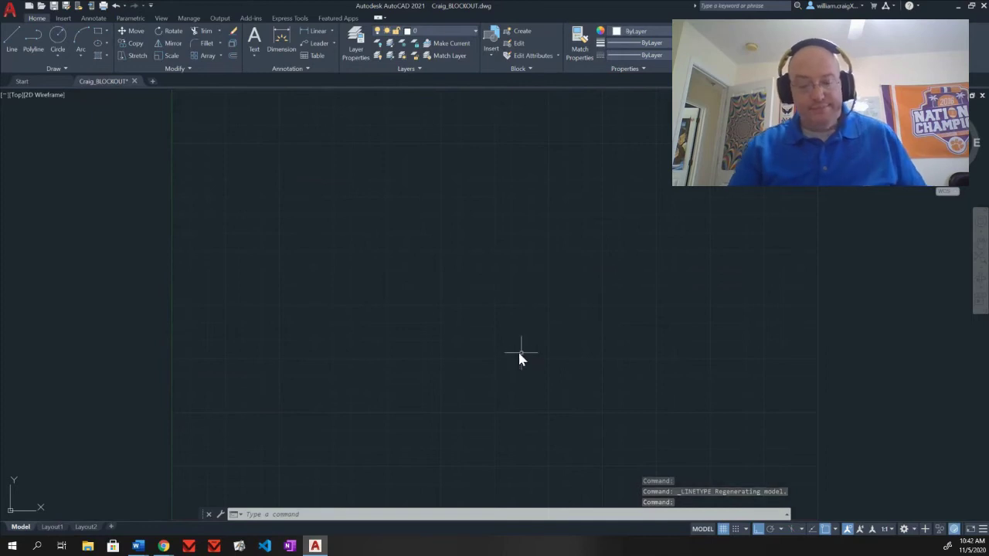
Save the drawing and open the Layer Properties Manager from the Home tab
left_click(57, 6)
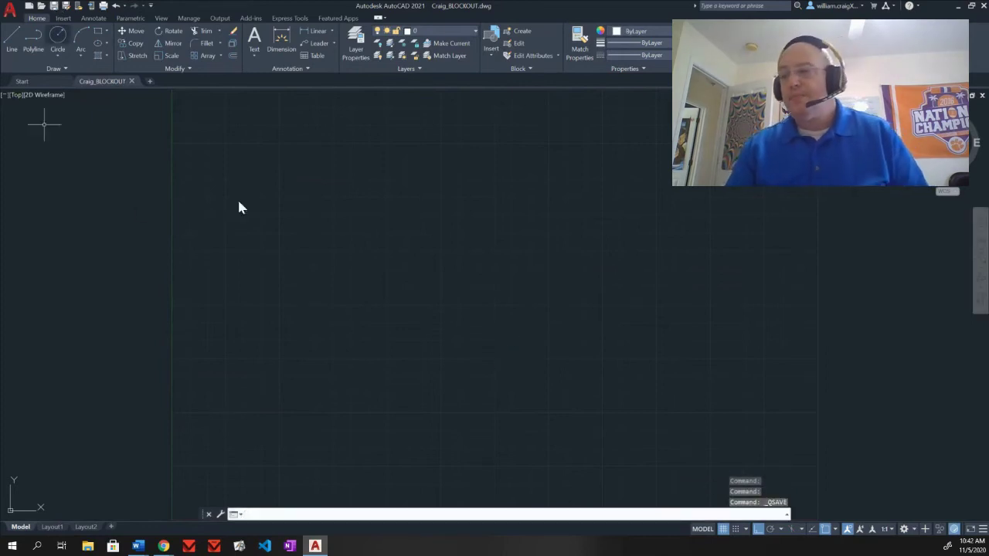
left_click(355, 42)
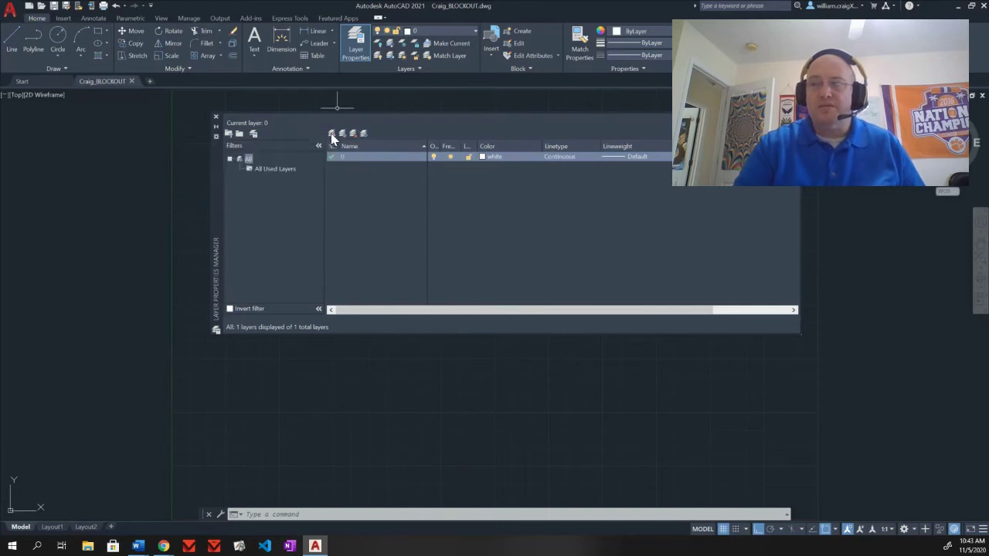
Create a WALLS_EXTERIOR layer, keeping white colour and Continuous linetype
left_click(332, 136)
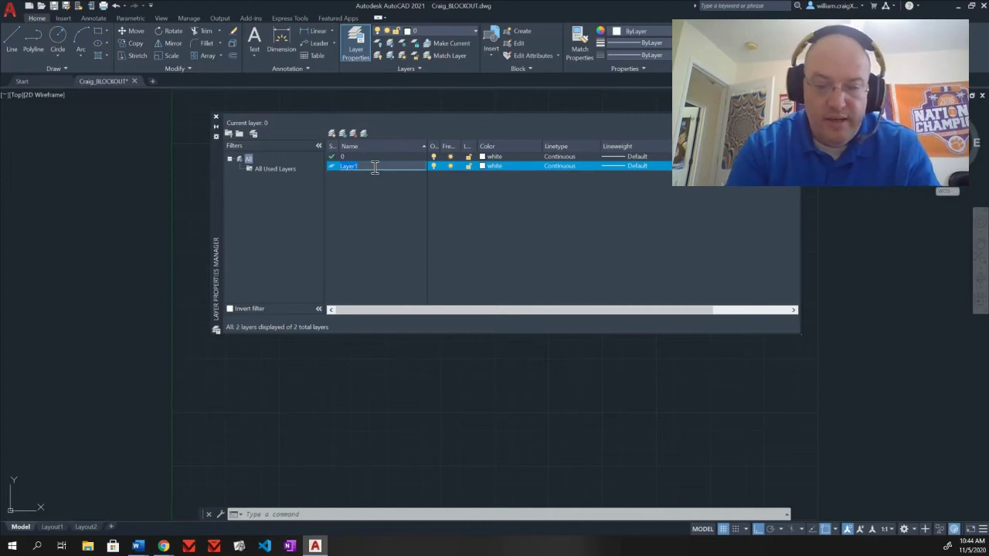
type("WALLS")
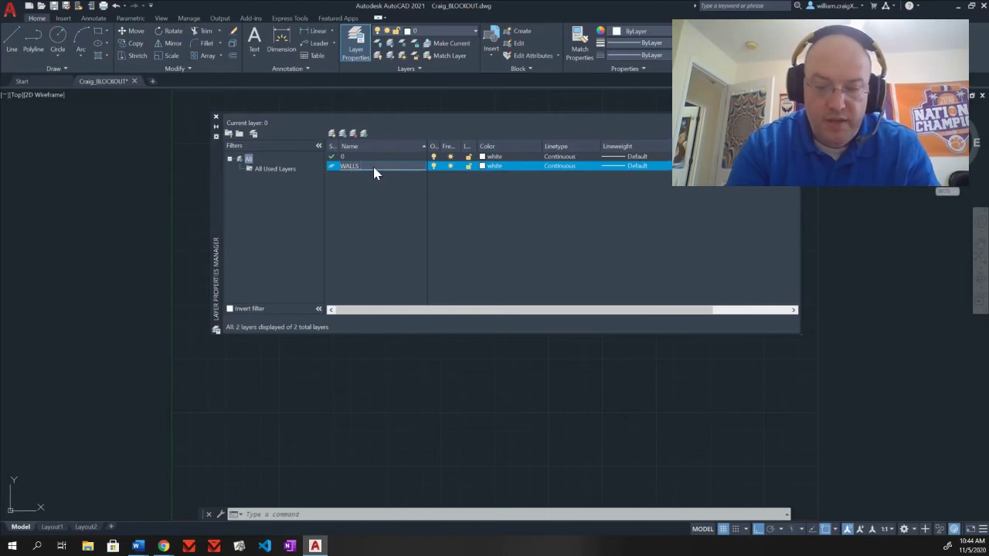
type(" EXTERIOR")
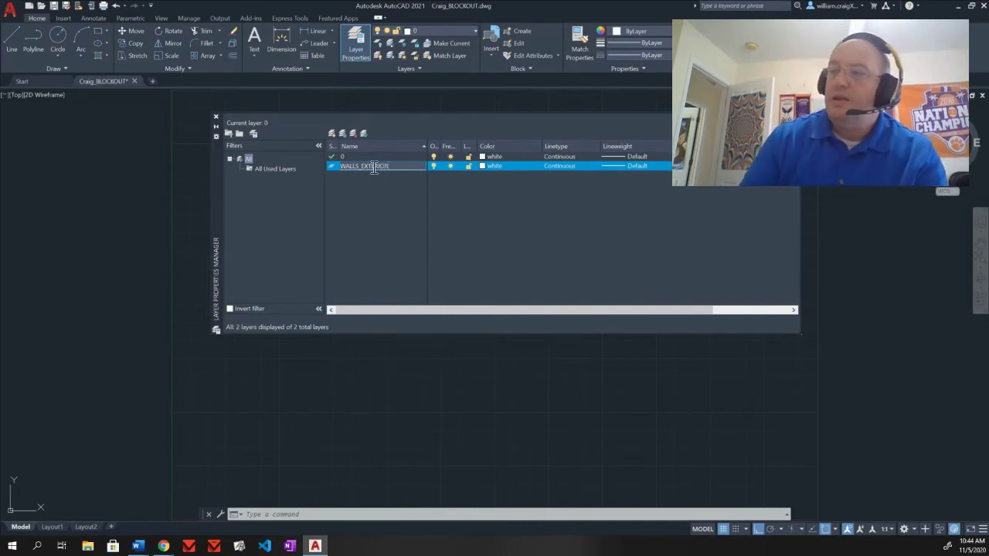
key("Return")
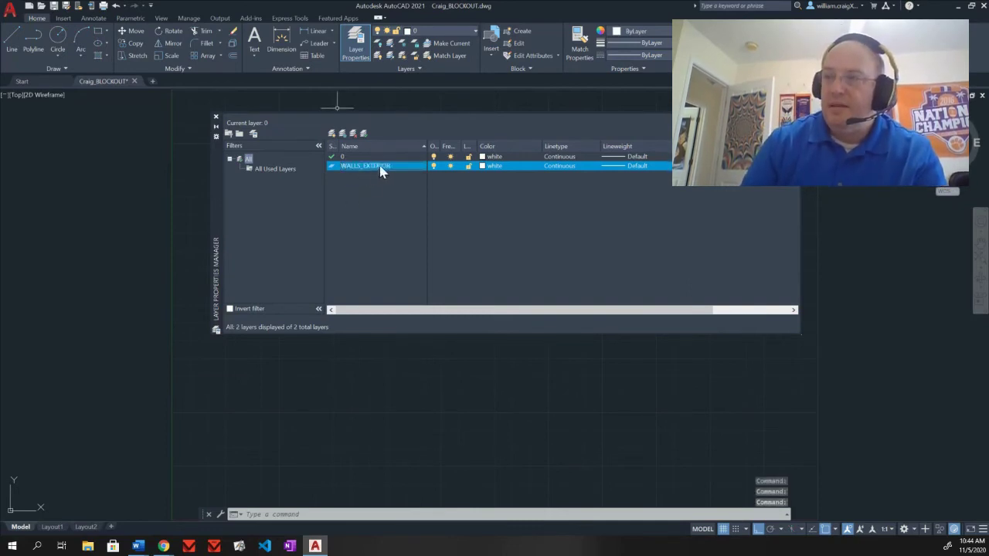
left_click(483, 166)
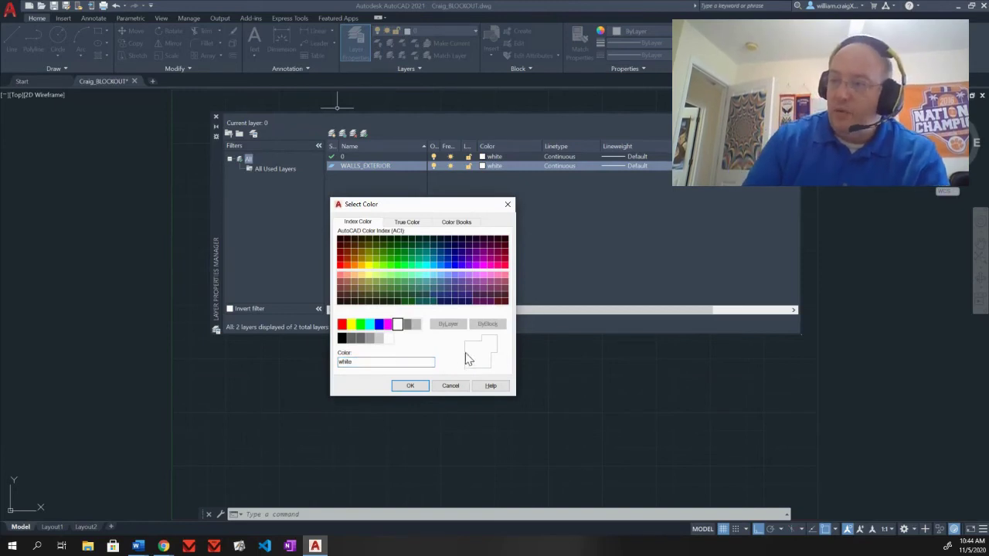
left_click(409, 387)
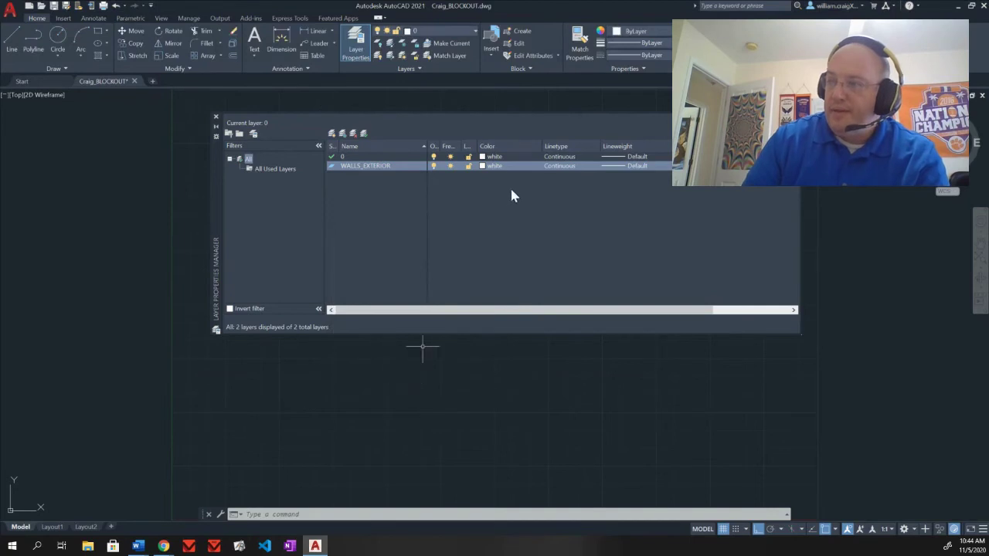
left_click(557, 166)
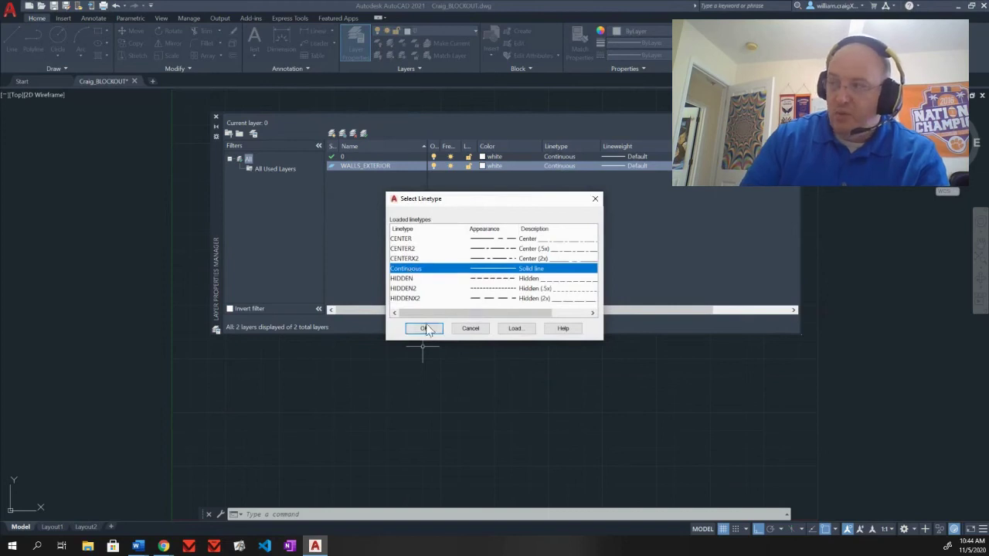
left_click(422, 329)
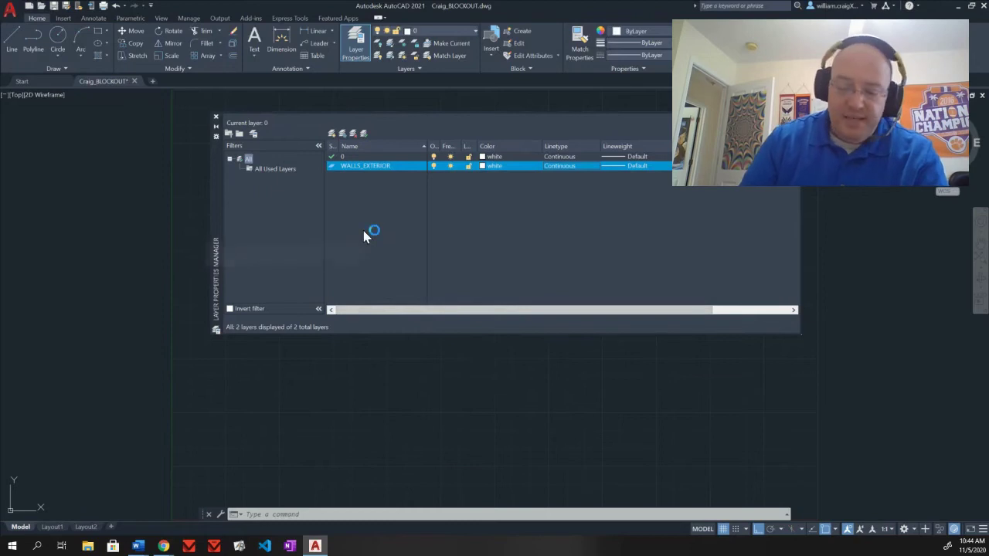
Add a WALLS_INTERIOR layer coloured yellow
left_click(332, 135)
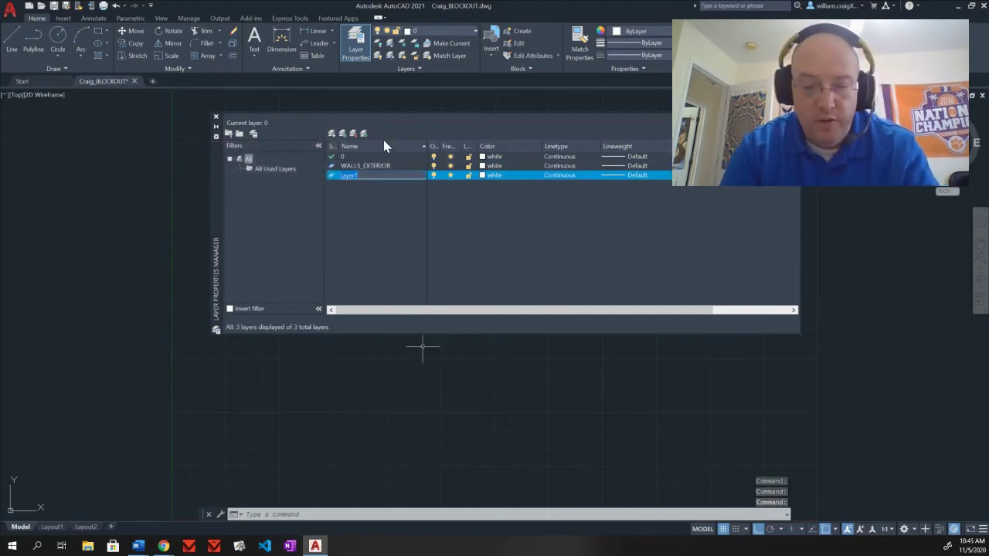
type("WALLS")
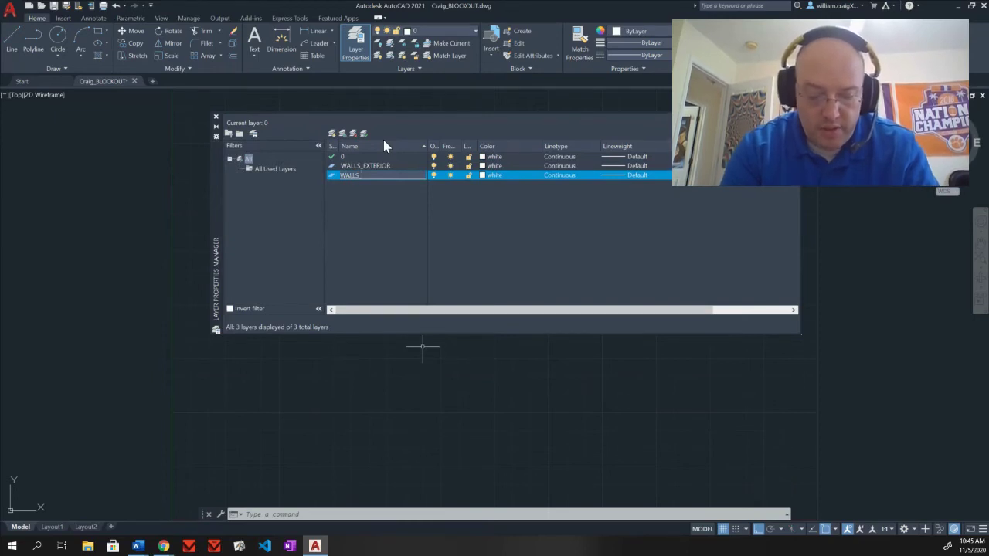
type("_INTERIOR")
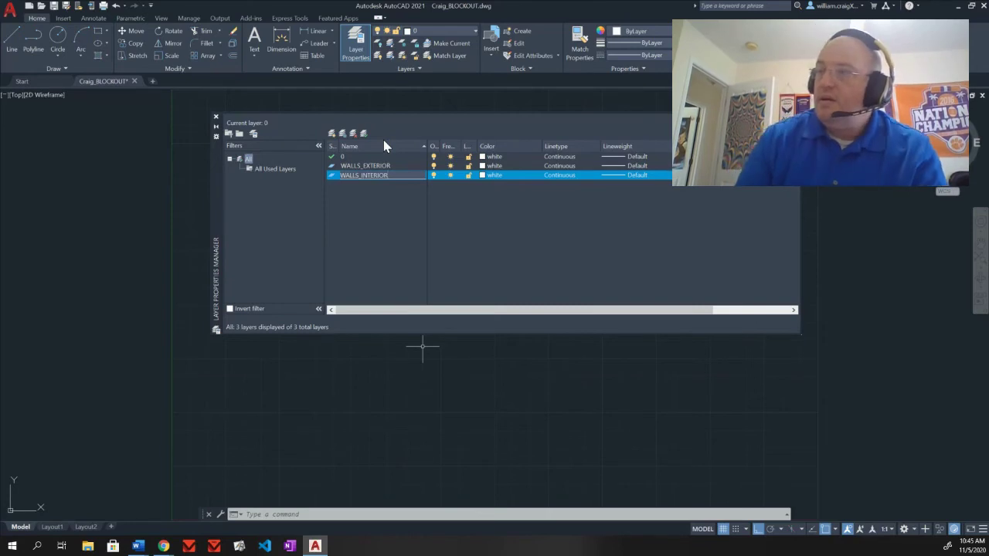
key("Return")
left_click(495, 175)
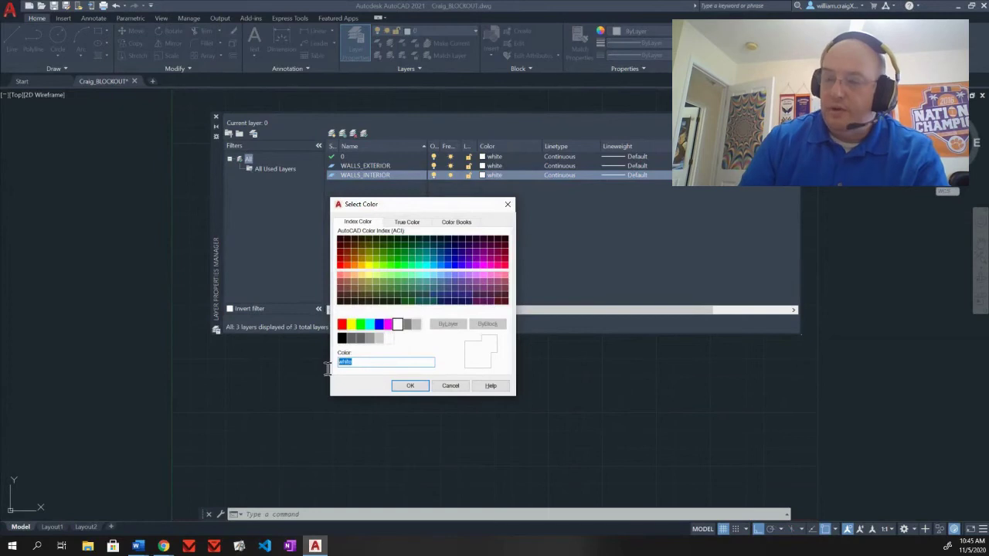
type("YELLOW")
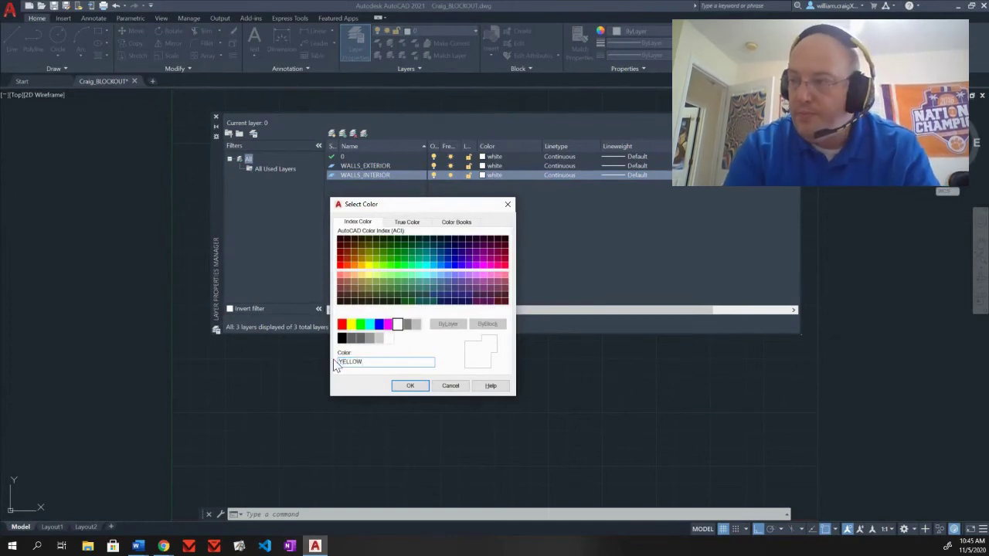
key("Tab")
key("Return")
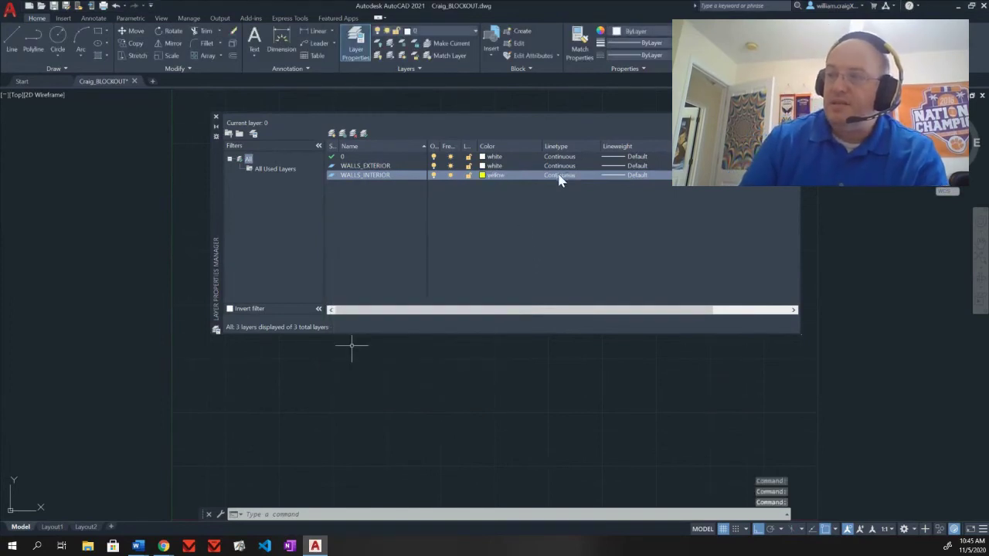
Add a WALLS_FURRING layer coloured magenta
left_click(332, 134)
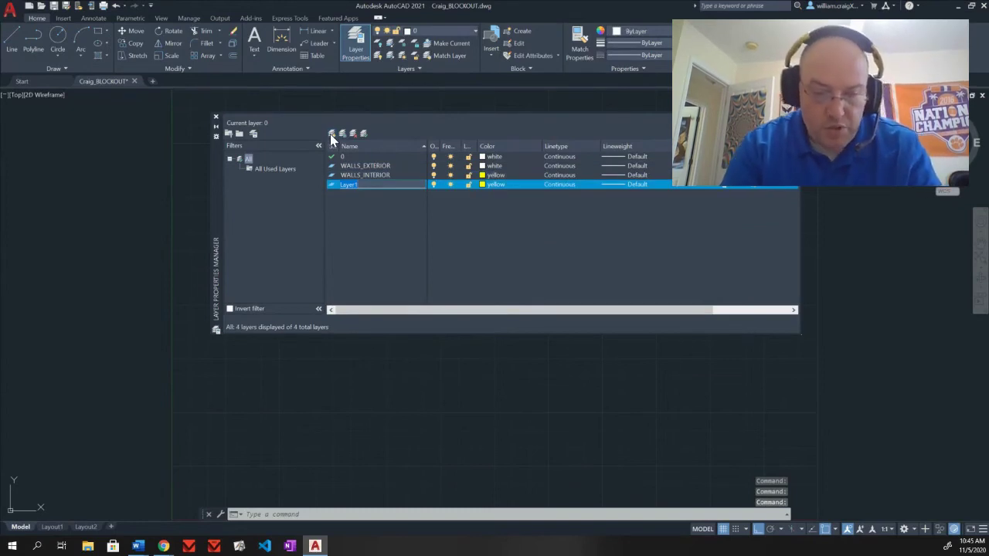
type("WALLS")
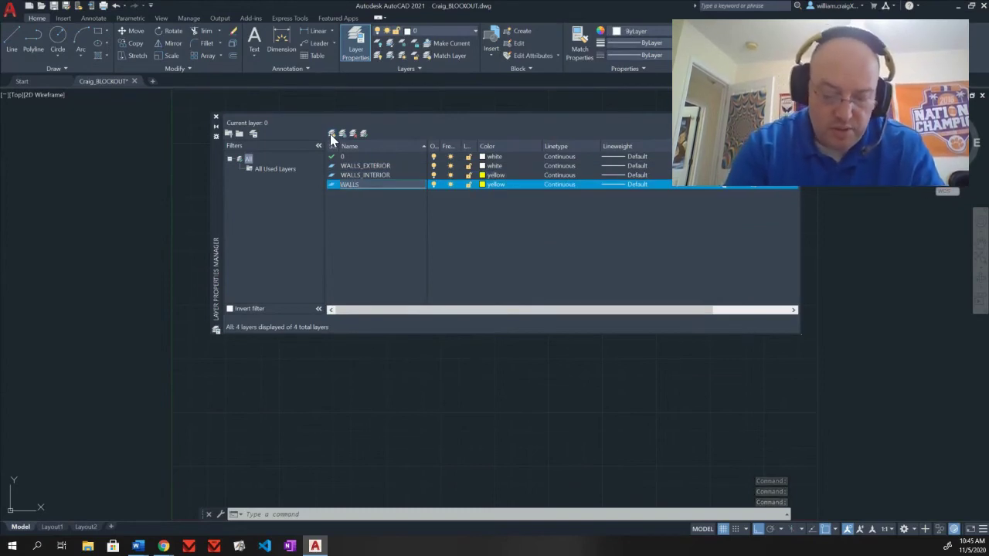
type("_FURRING")
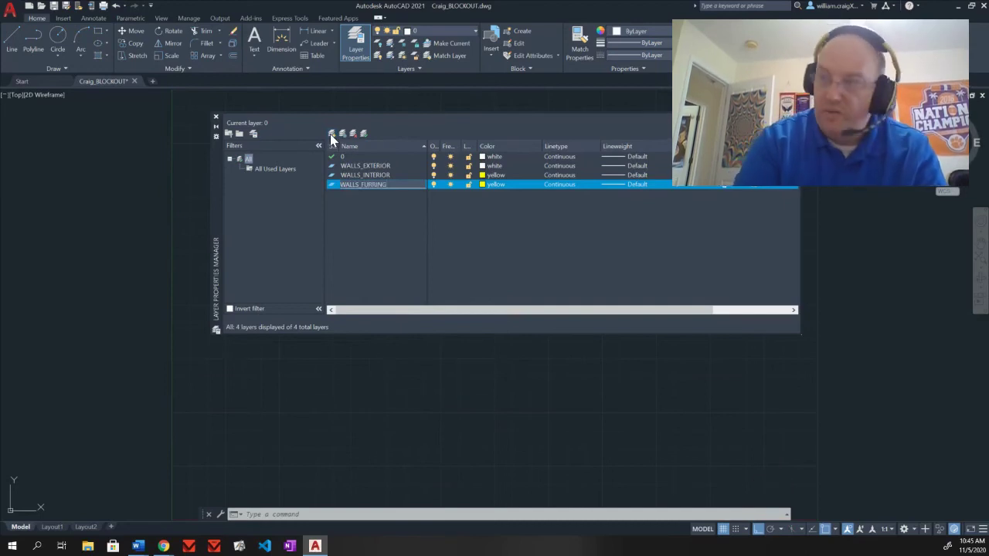
key("Return")
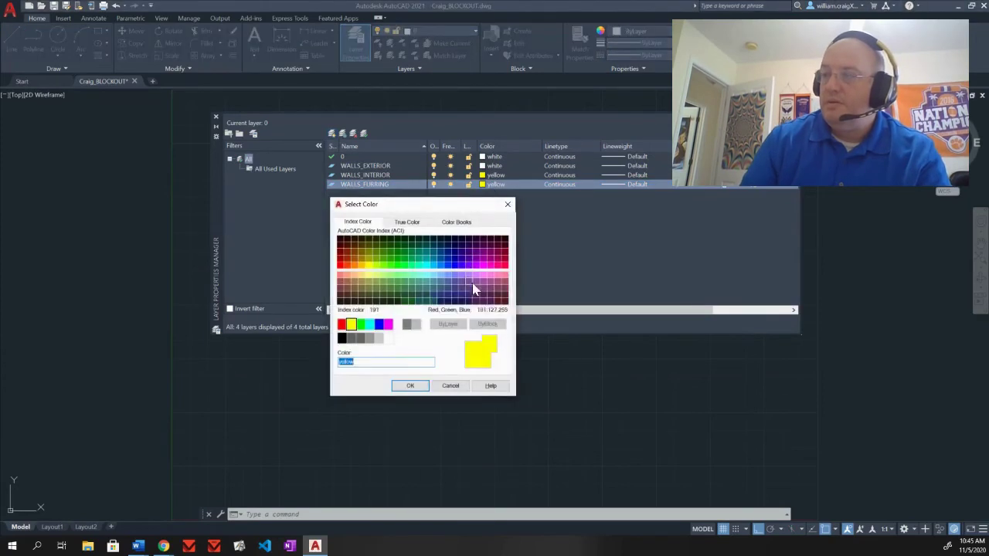
type("MAGENTA")
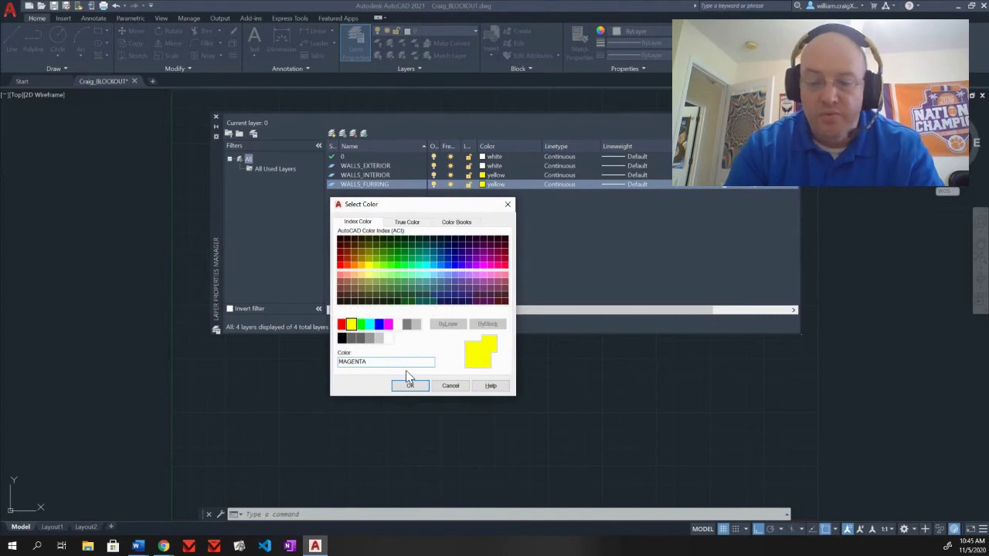
key("Tab")
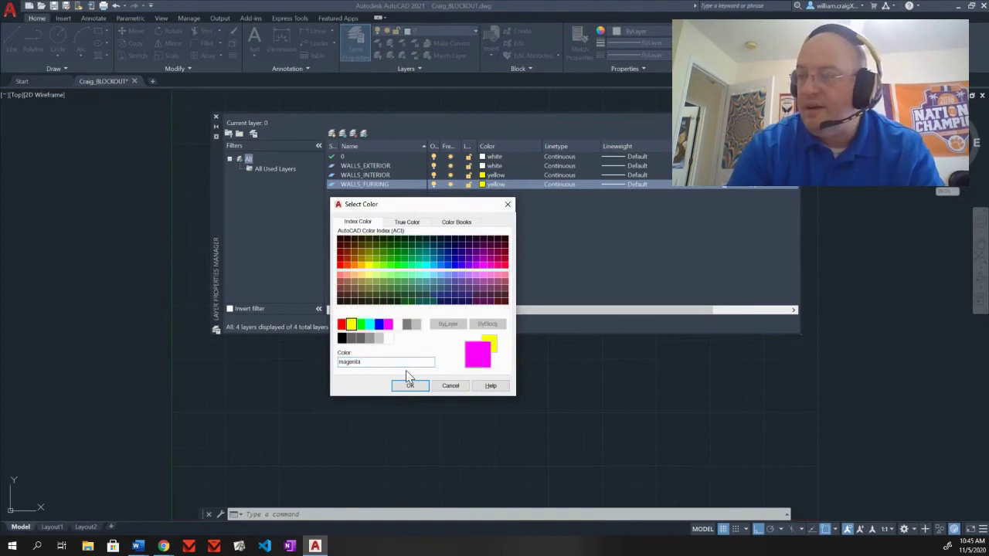
key("Return")
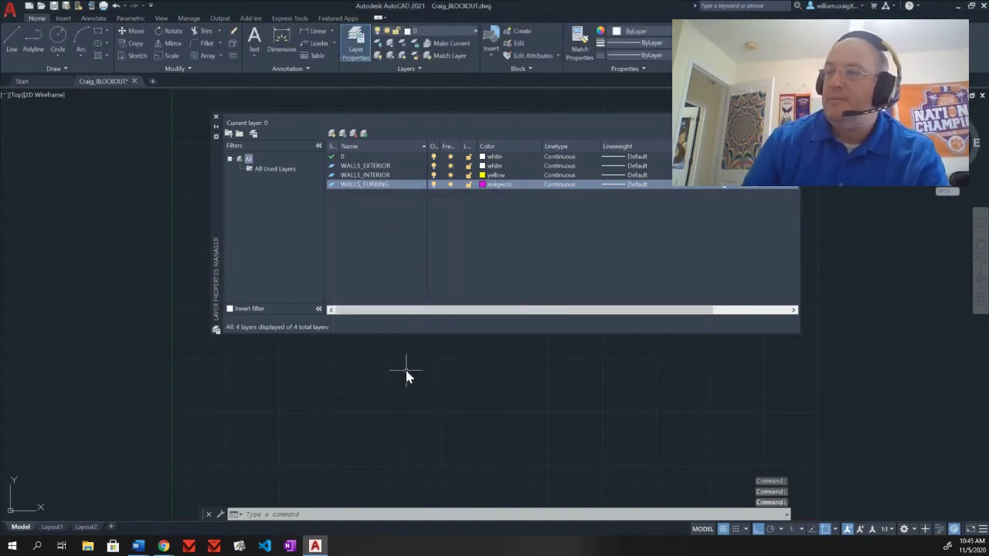
Add a DOORS CABINETS layer with colour 150
left_click(331, 135)
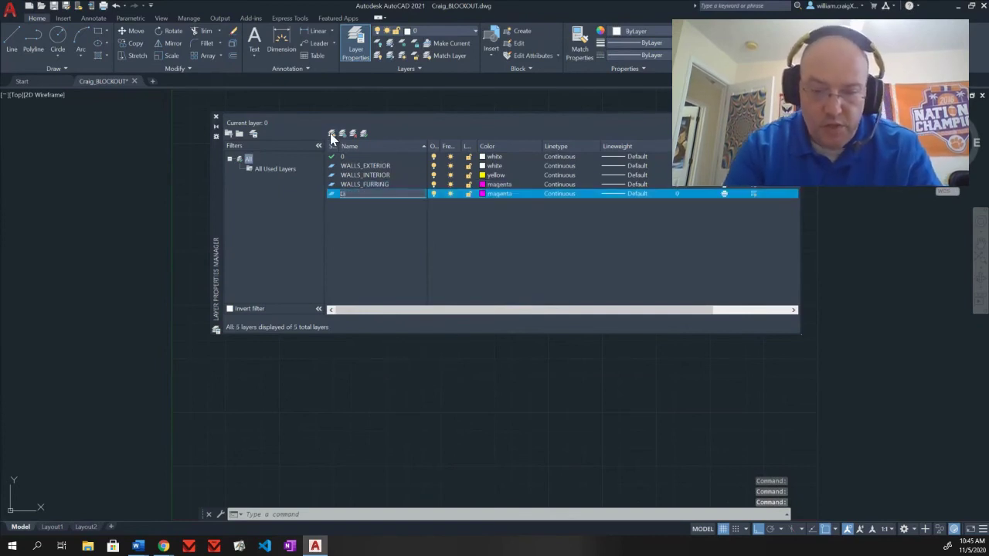
type("DOORS CA")
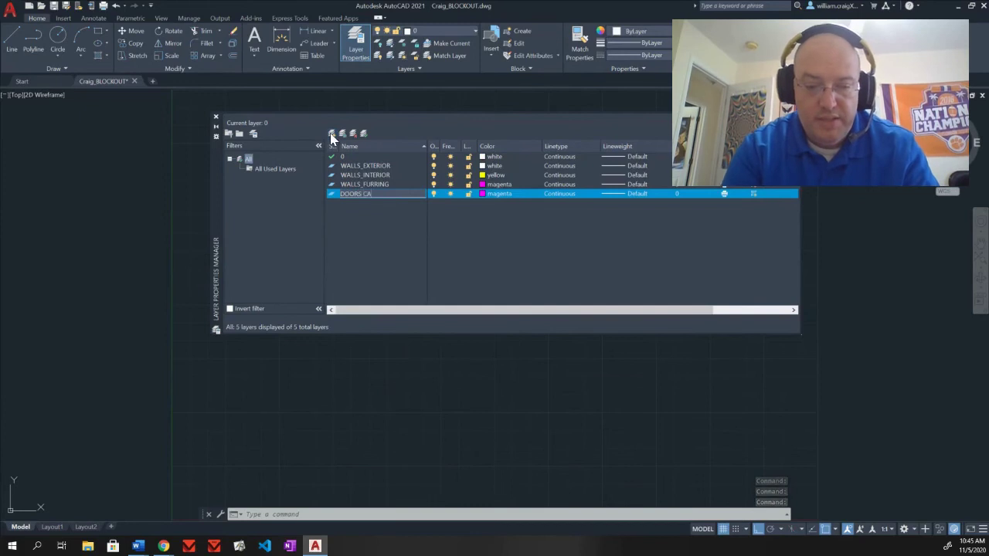
type("BINETS")
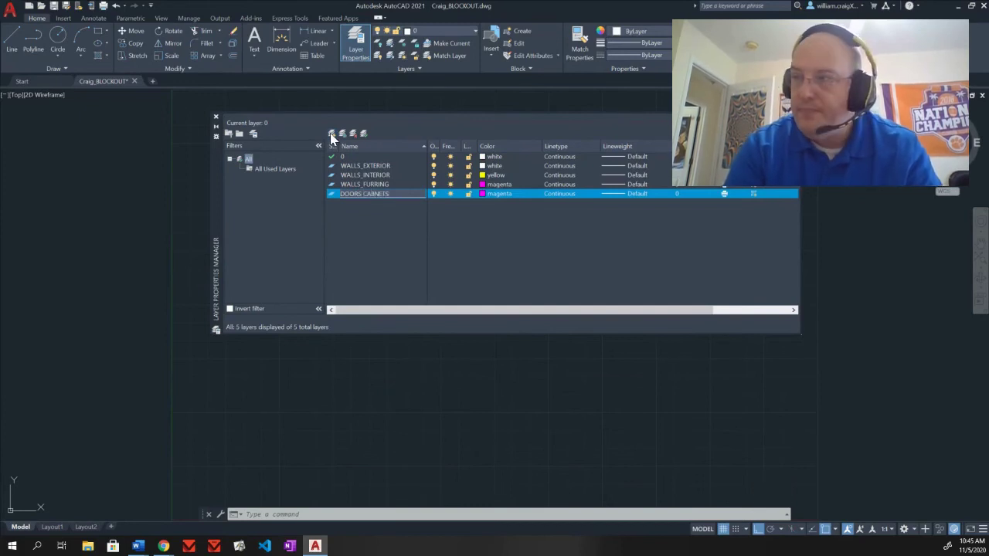
key("Return")
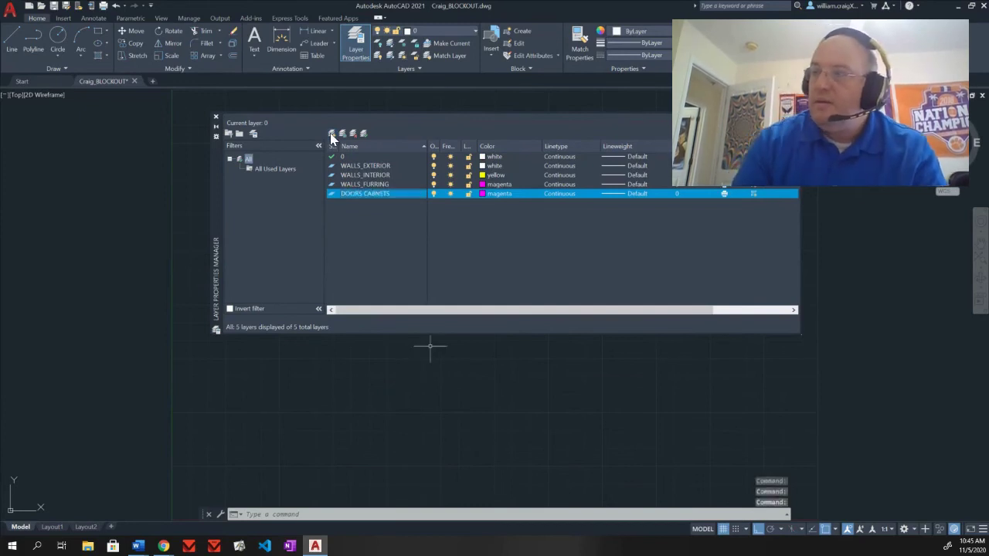
left_click(488, 194)
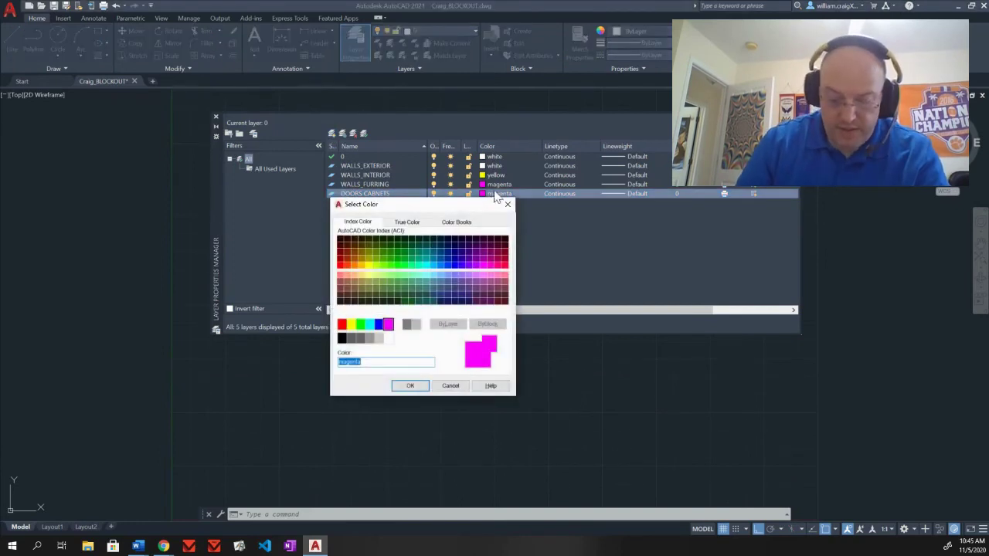
type("150")
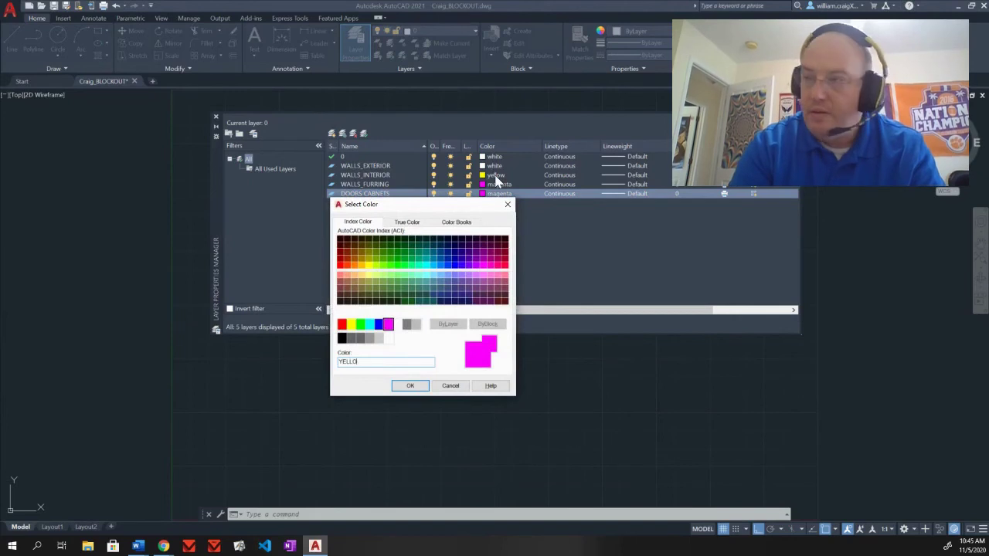
key("Return")
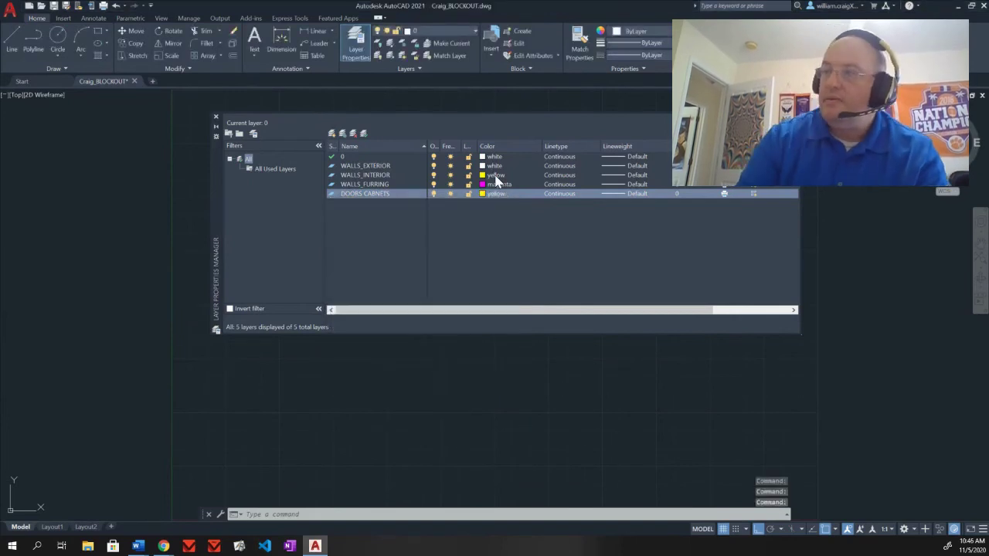
Add a PLUMBING layer coloured cyan
left_click(332, 135)
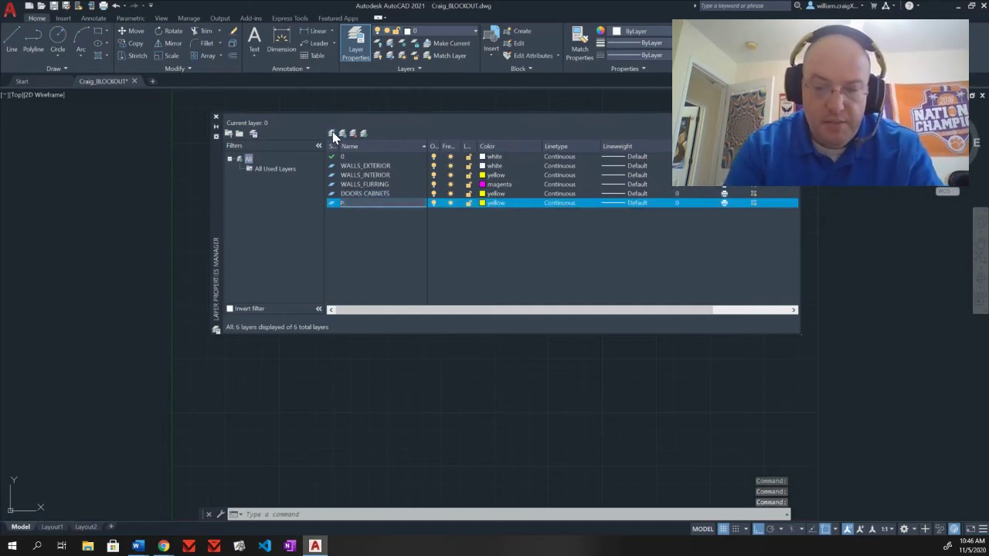
type("PLUMBING")
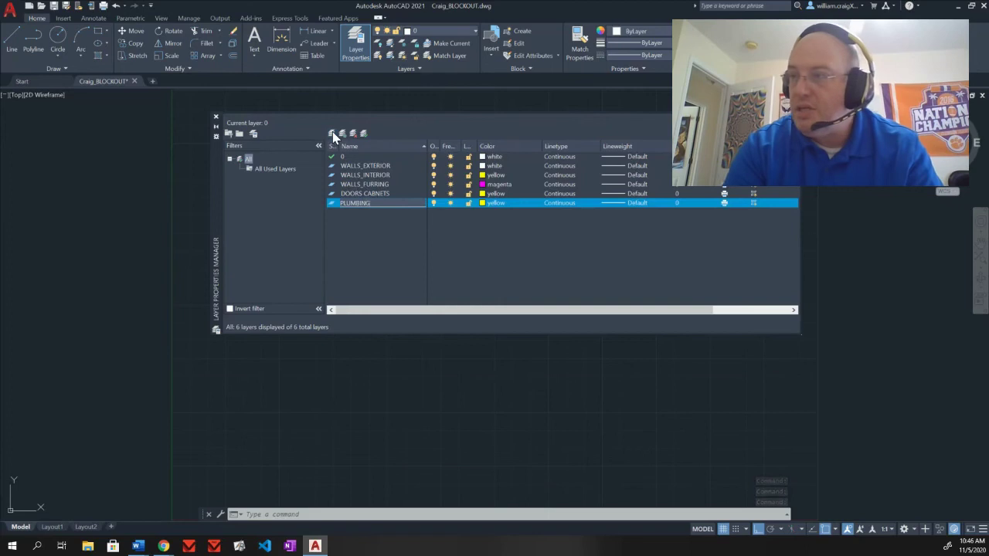
key("Return")
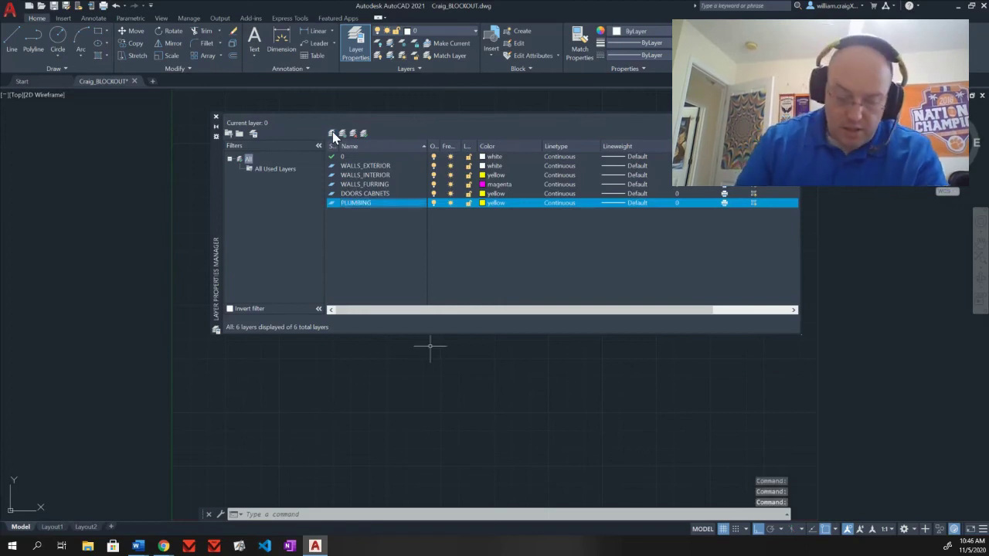
left_click(489, 206)
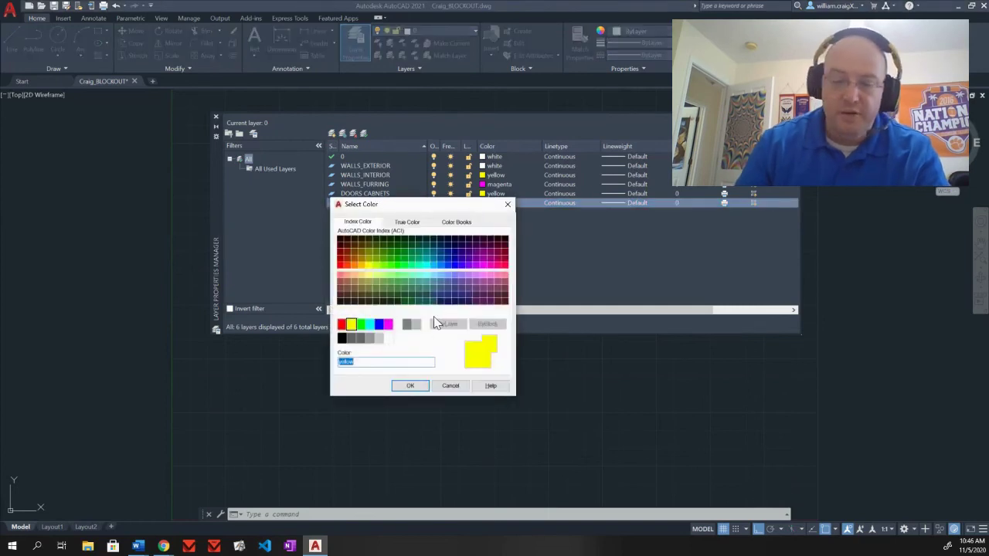
type("cy")
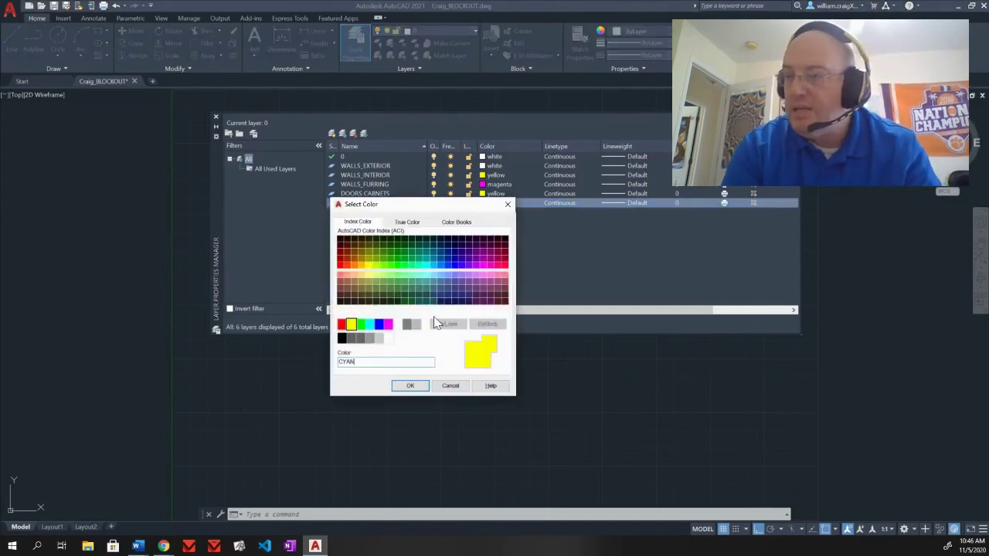
type("AN")
key("Return")
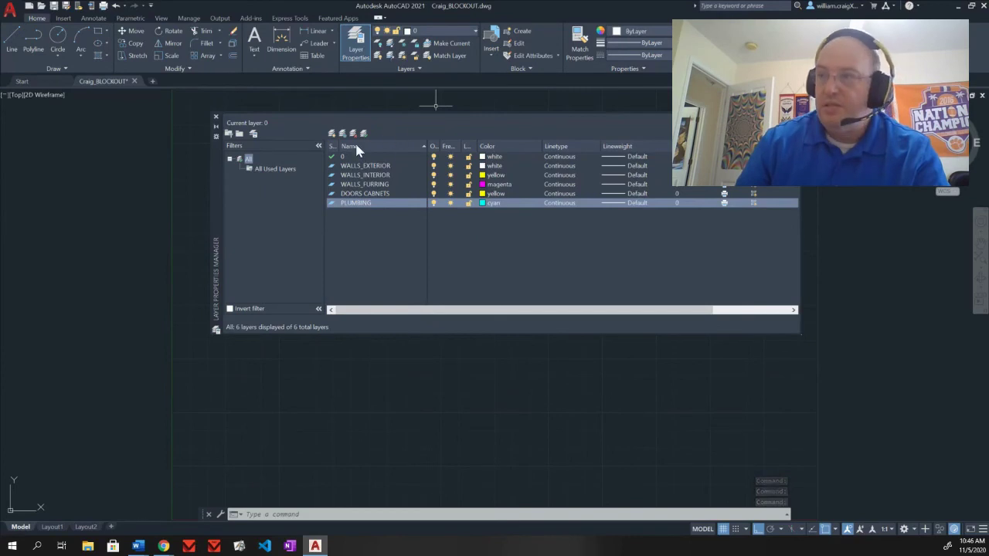
Add an ELEVATIONS layer coloured white
left_click(332, 132)
type("ELEVATIO")
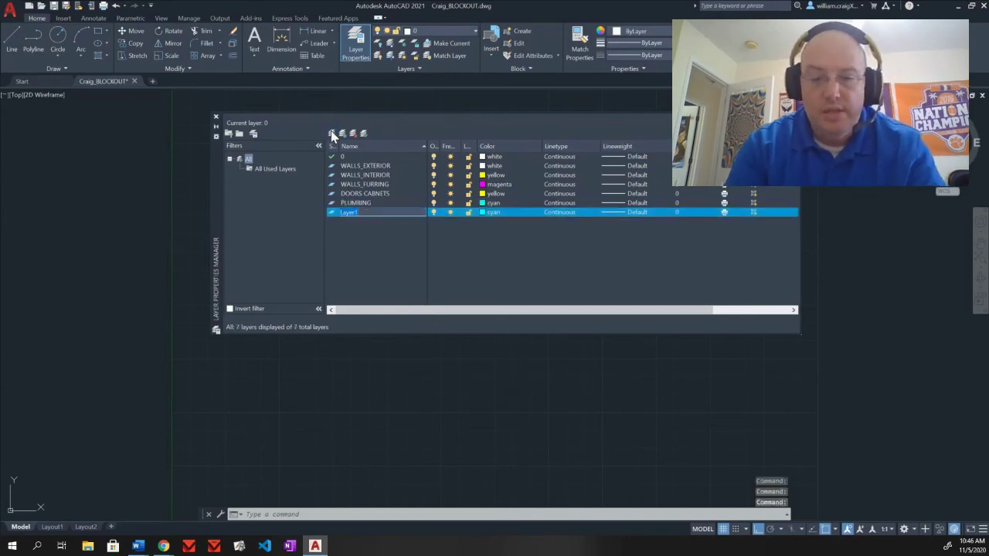
type("NS")
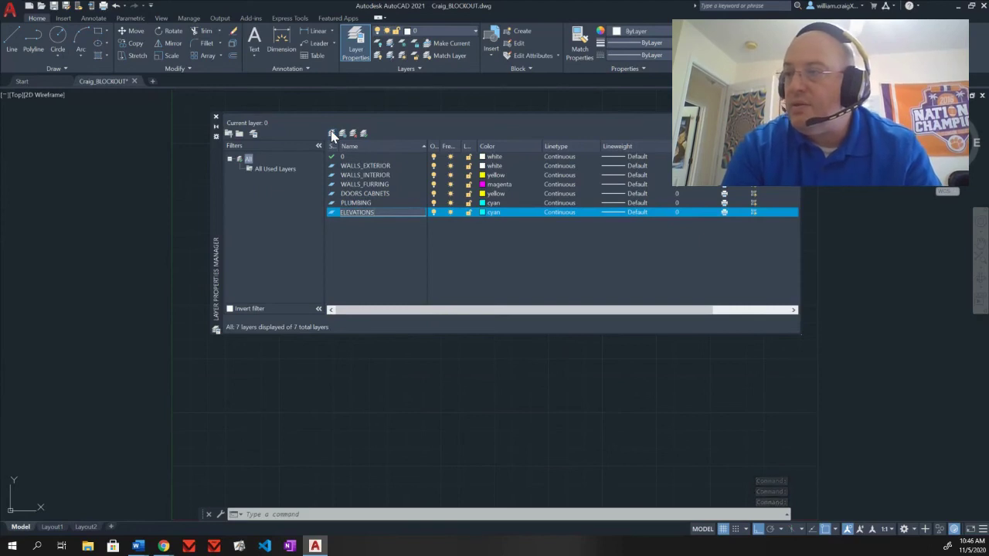
key("Return")
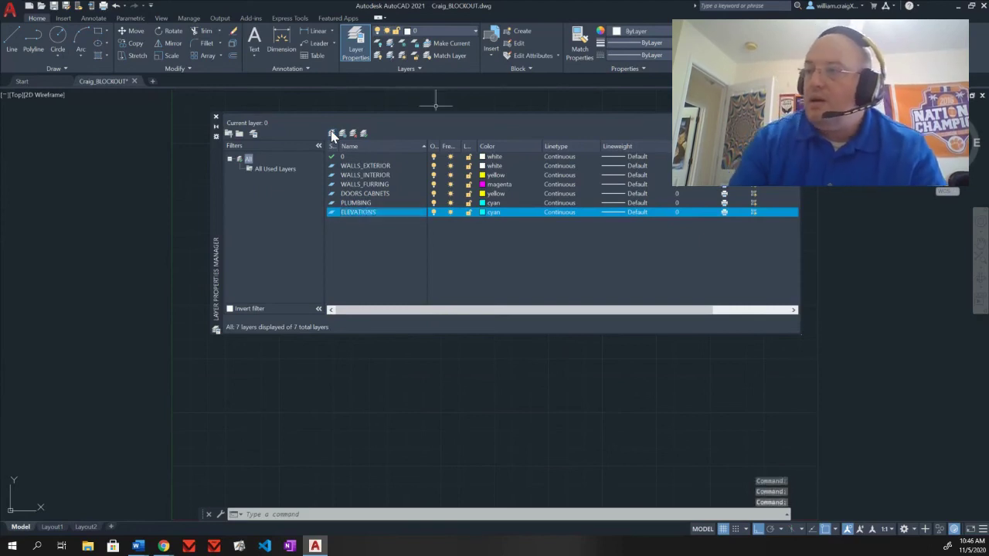
left_click(487, 213)
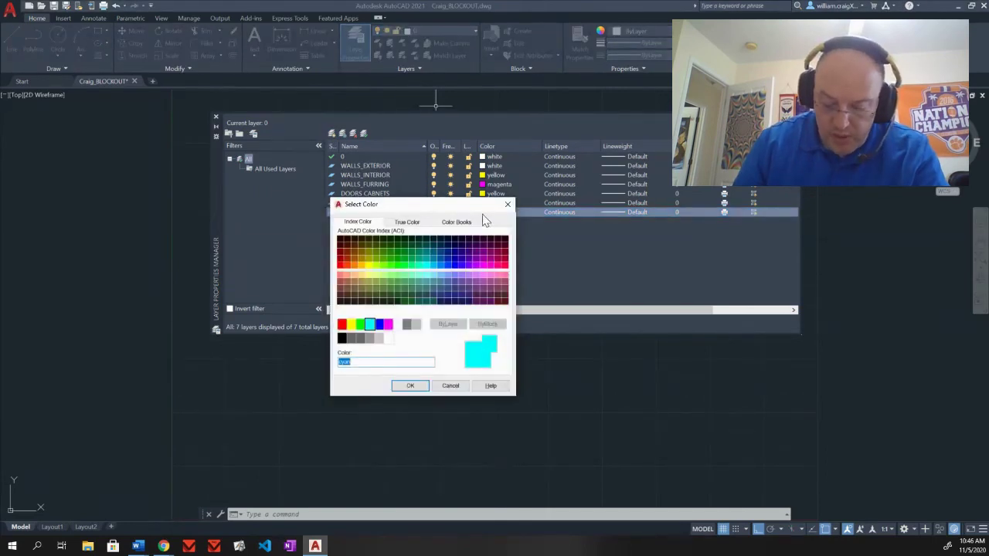
type("white")
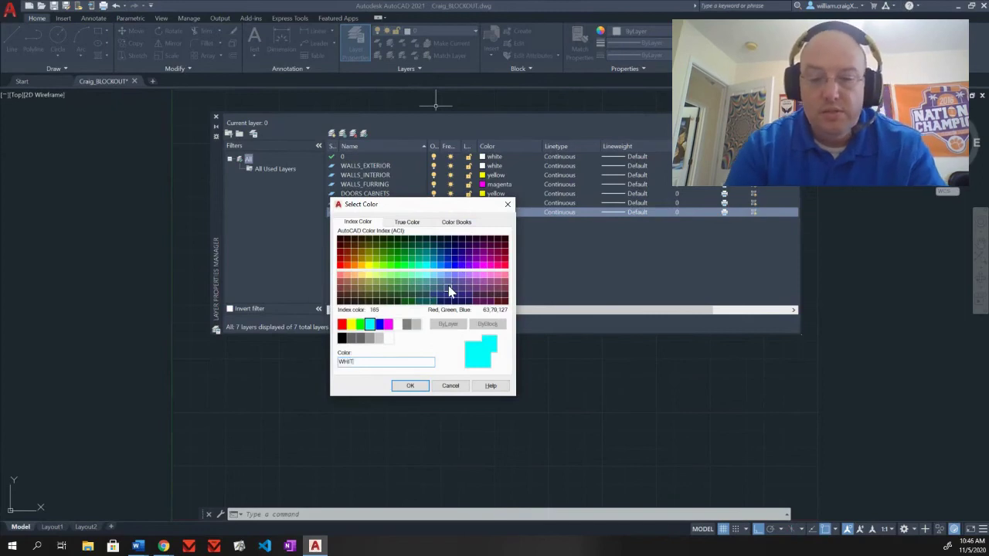
key("Return")
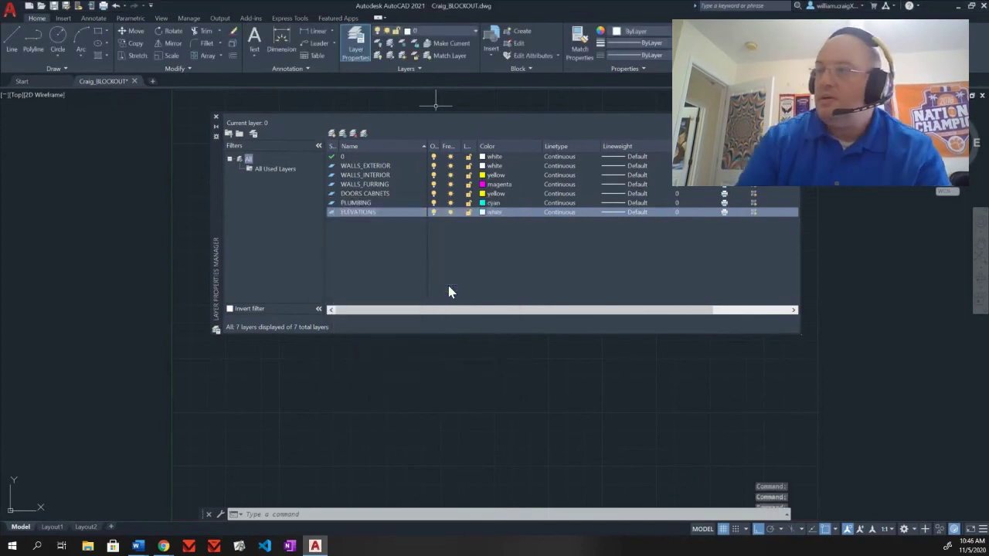
Add a DIMENSIONS layer coloured red
left_click(333, 135)
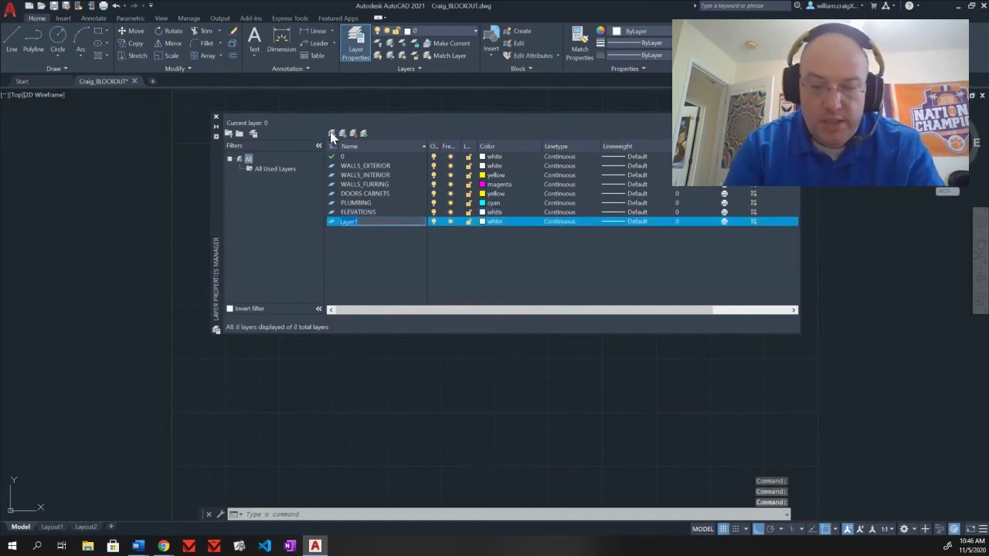
type("DIMEN")
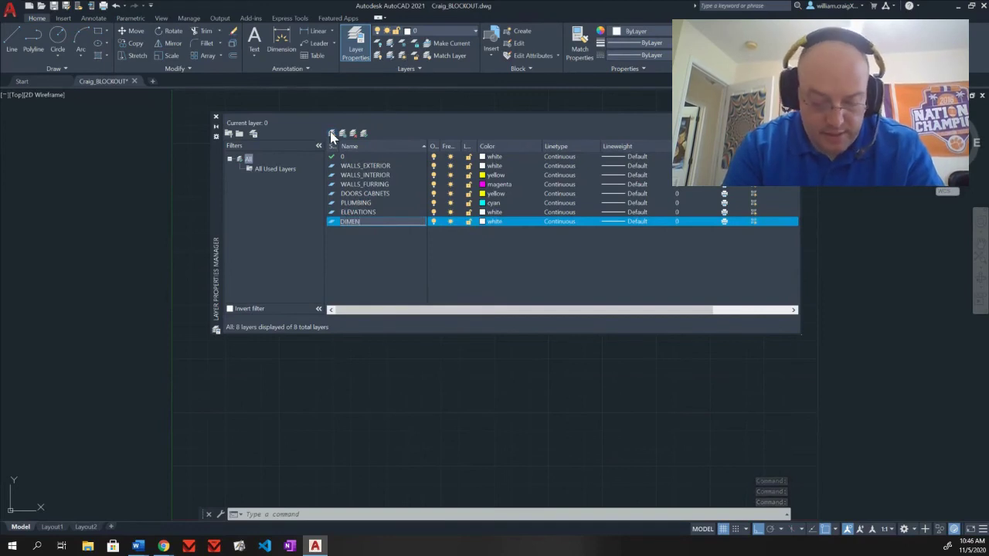
type("SIONS")
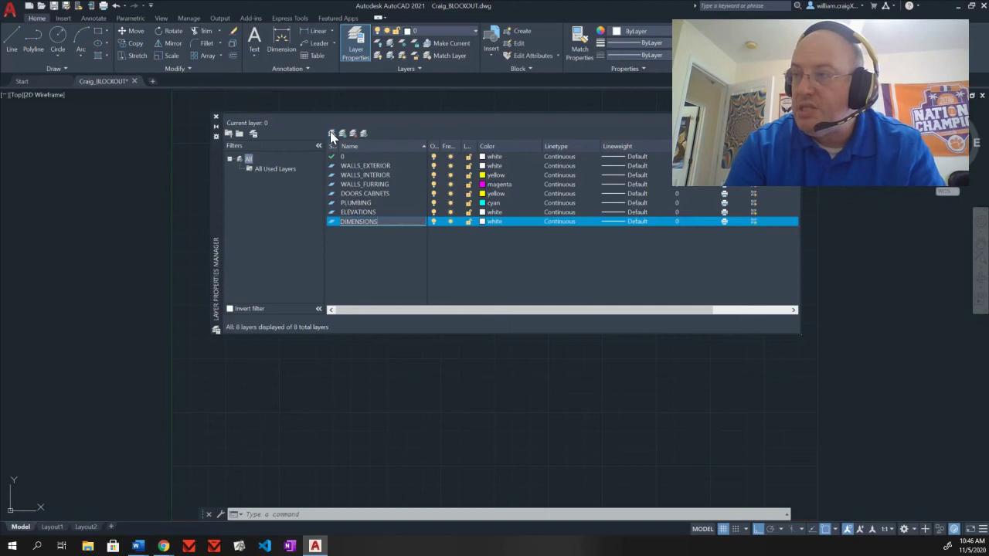
type("IONS")
key("Return")
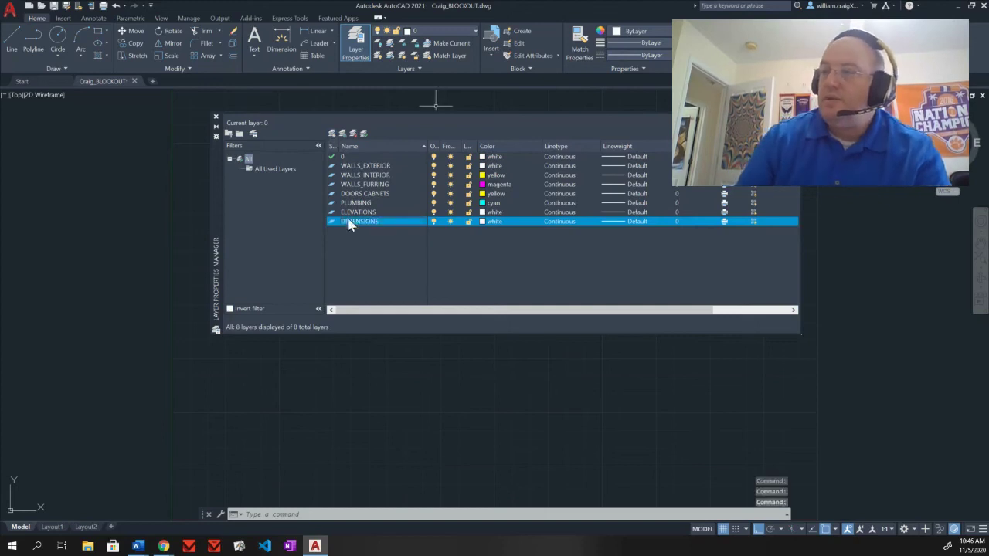
left_click(483, 223)
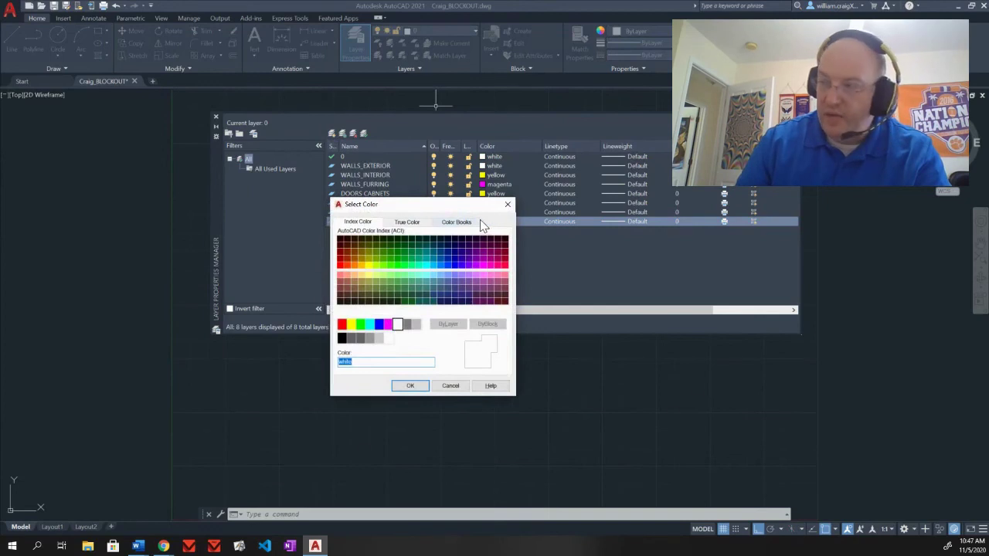
type("RED")
key("Return")
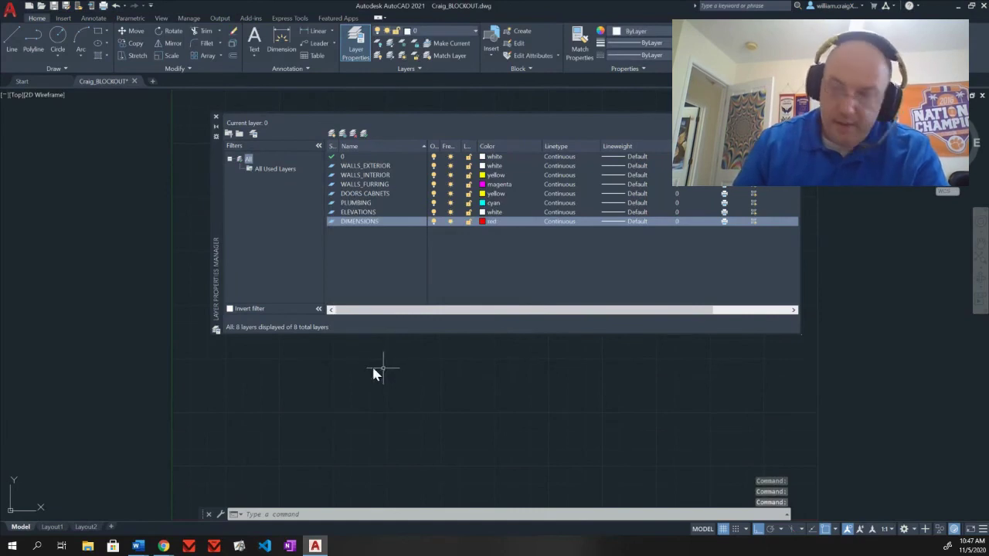
Add a TEXT layer coloured green
left_click(333, 135)
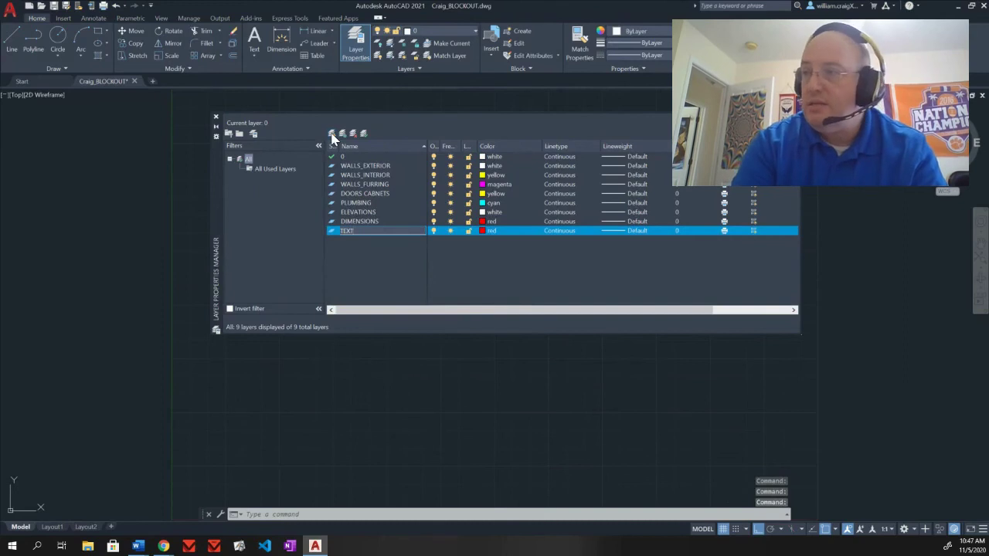
key("Return")
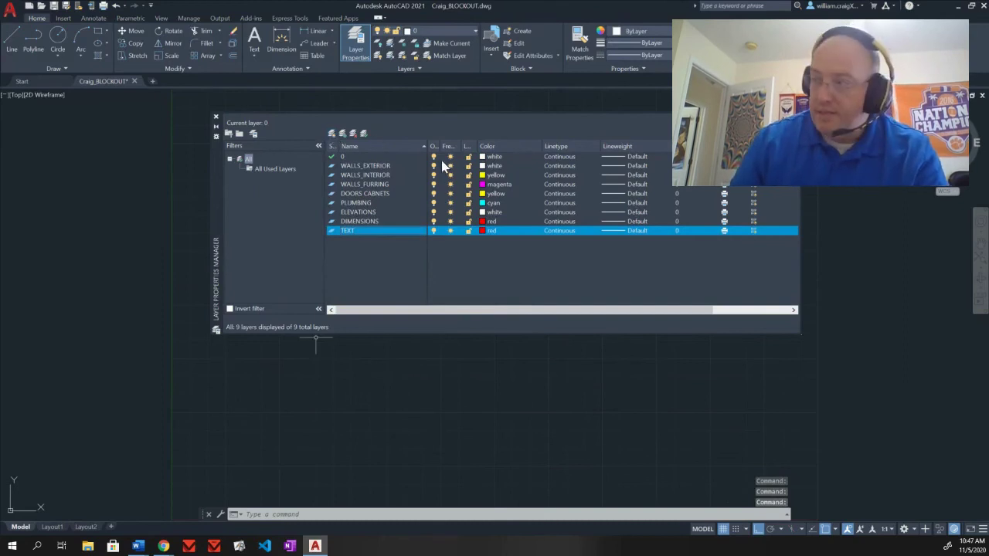
left_click(483, 230)
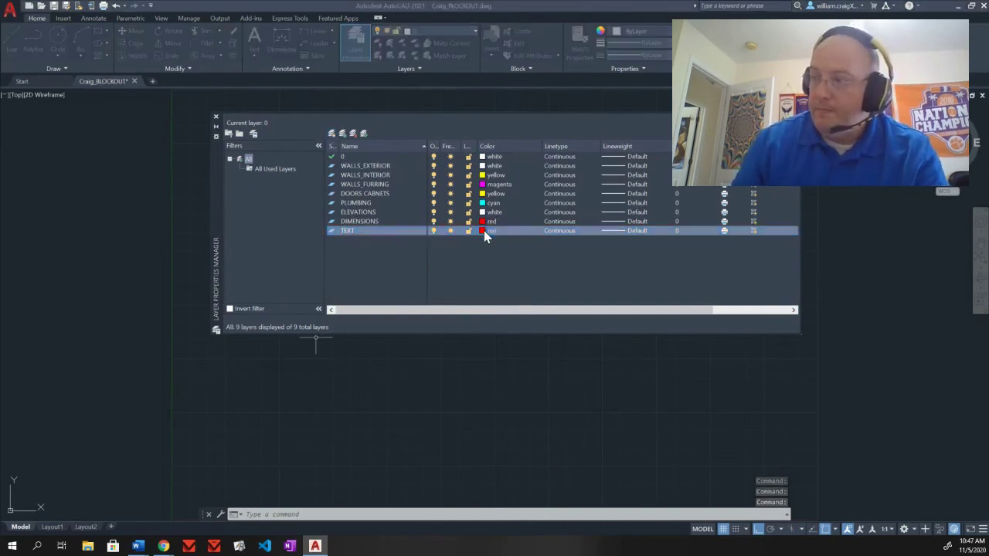
type("GREEN")
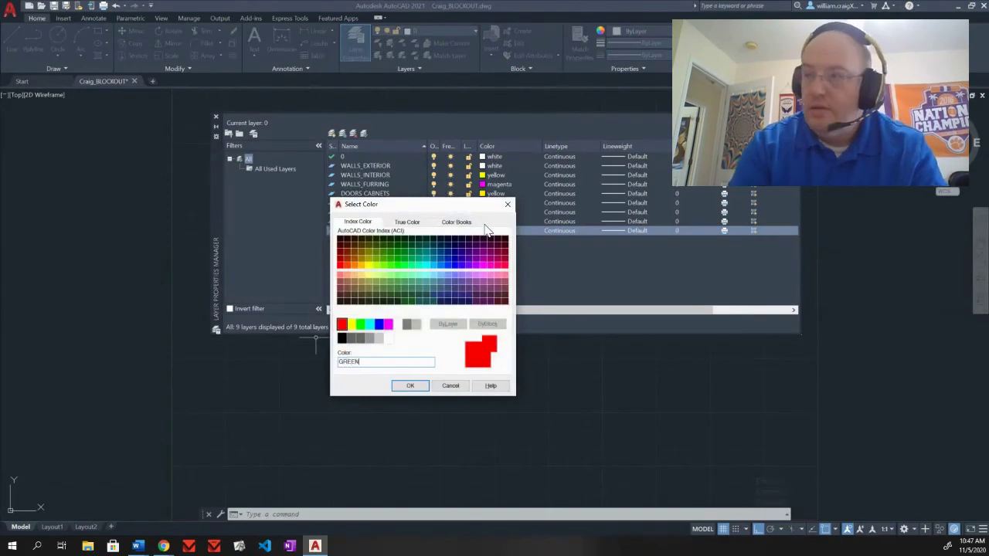
key("Return")
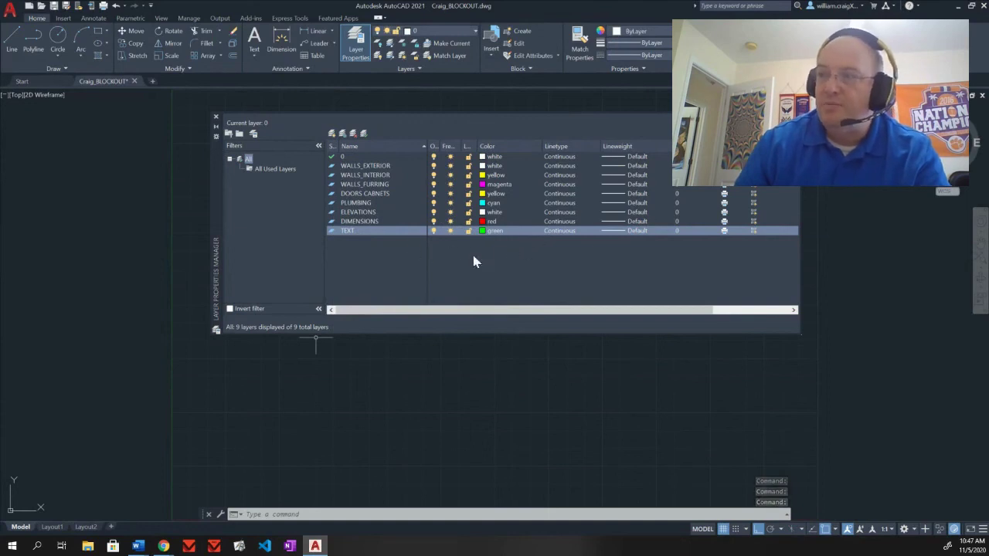
Add a FURNITURE layer coloured magenta
left_click(334, 136)
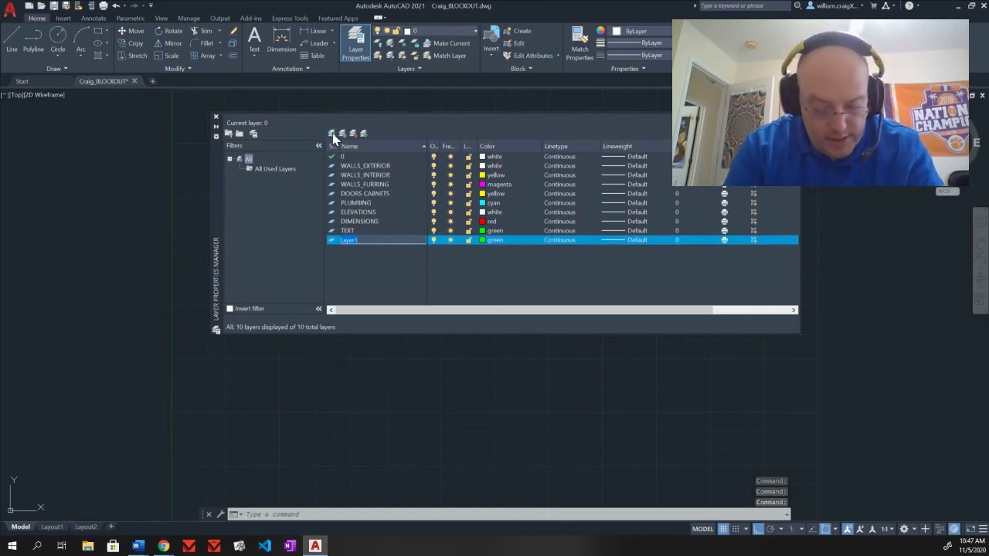
type("FUR")
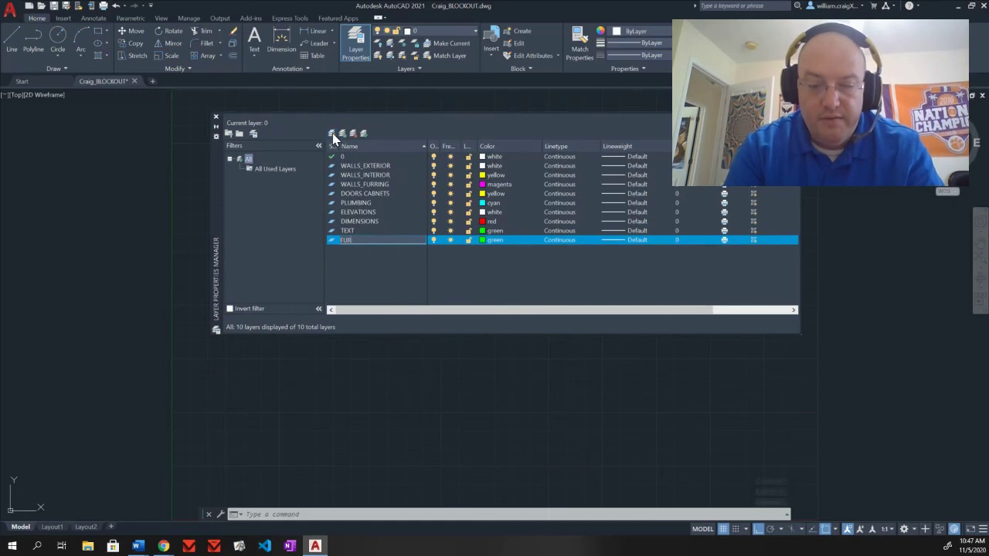
type("NITURE")
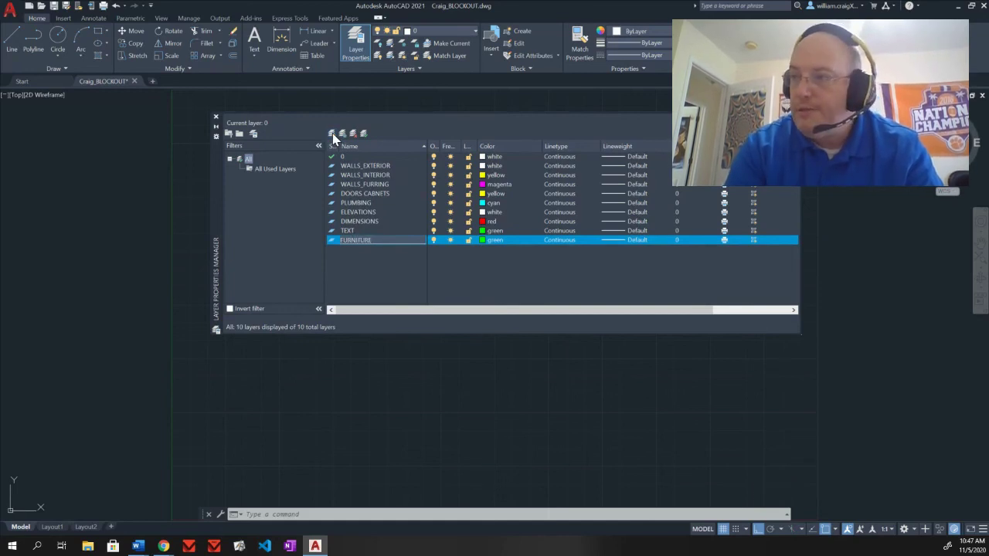
key("Return")
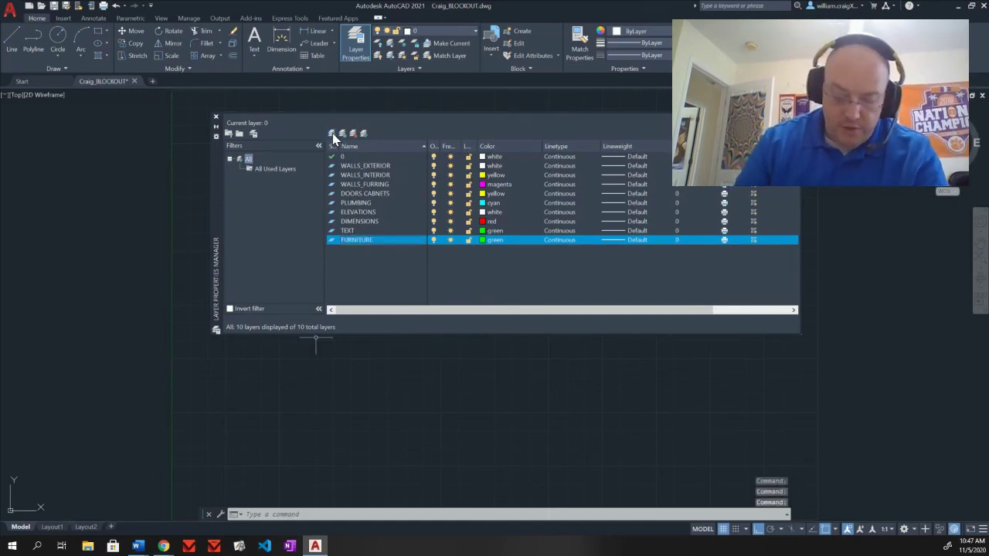
left_click(483, 244)
type("MAGEN")
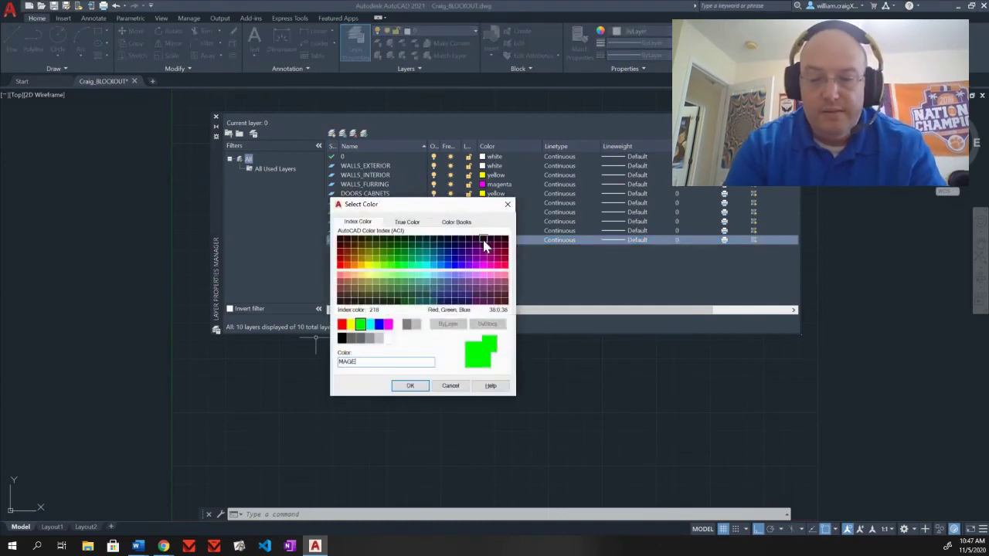
key("Return")
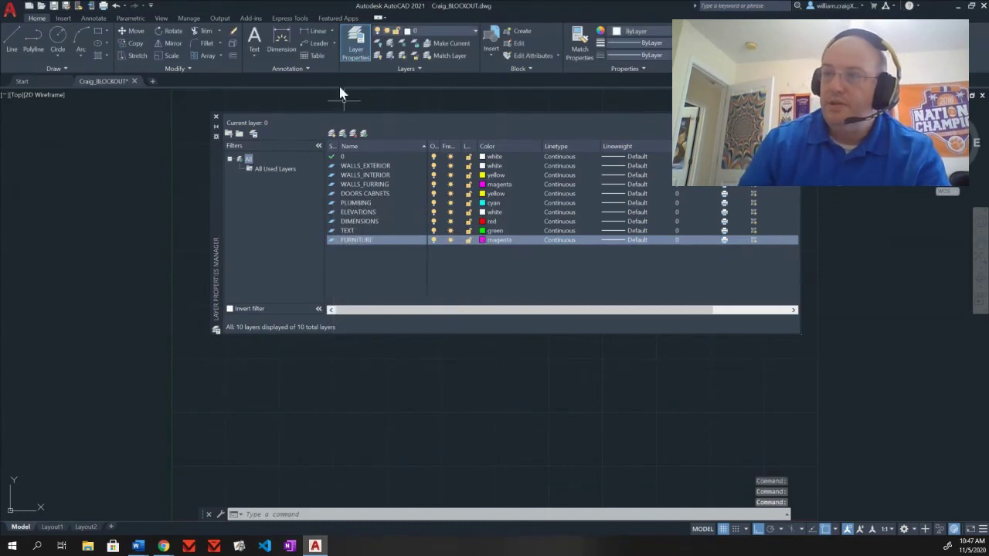
Add an APPLIANCES layer, assigning colour 8
left_click(330, 134)
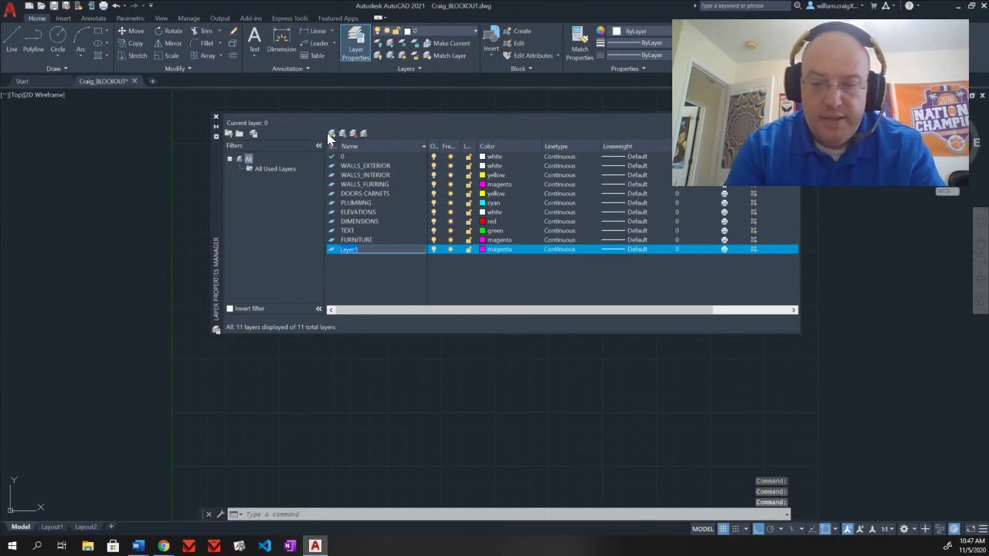
type("APPLI")
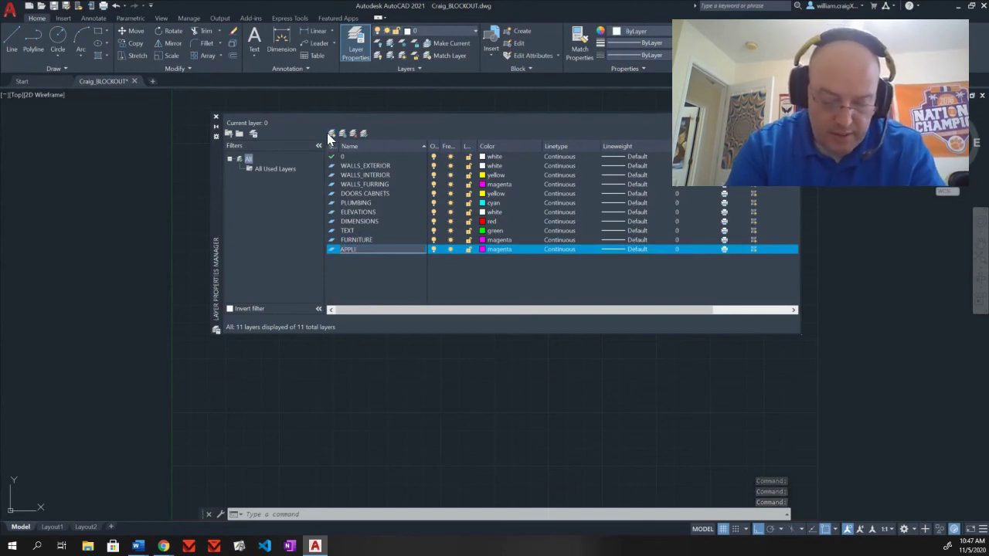
type("ANCES")
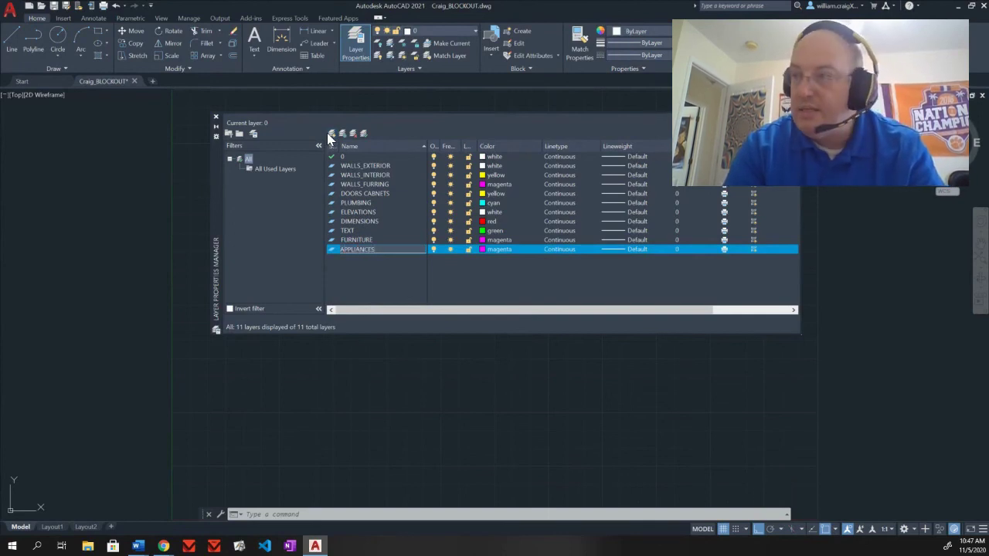
key("Return")
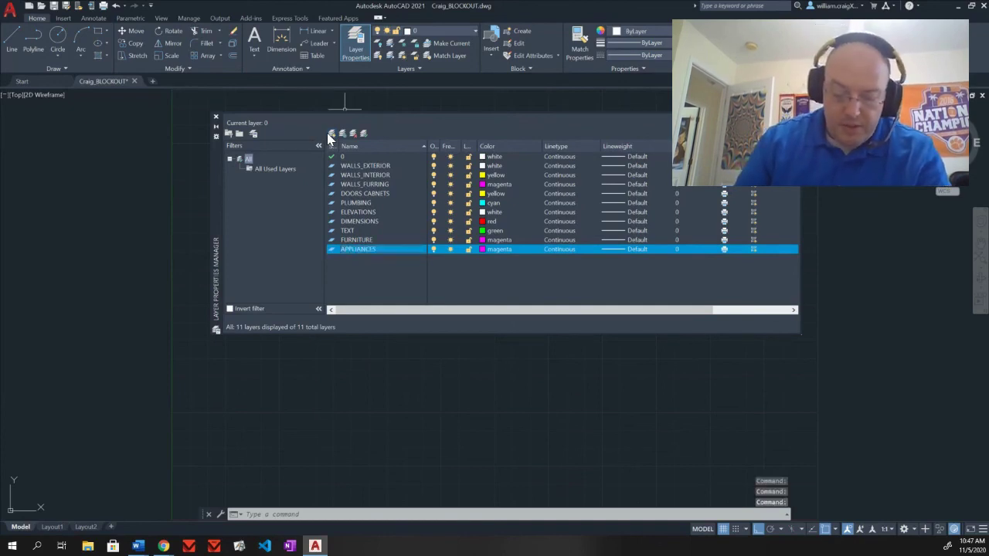
left_click(485, 250)
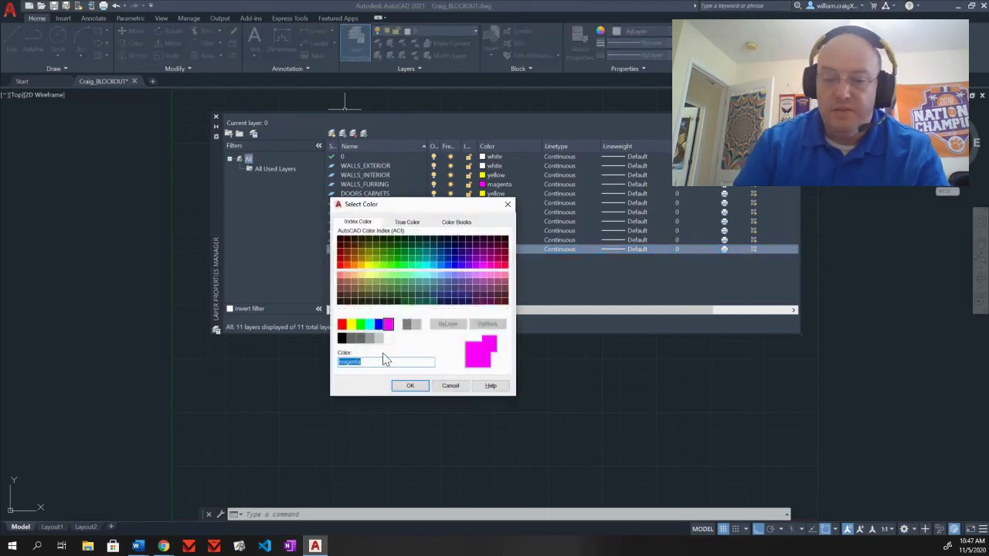
type("8")
key("Return")
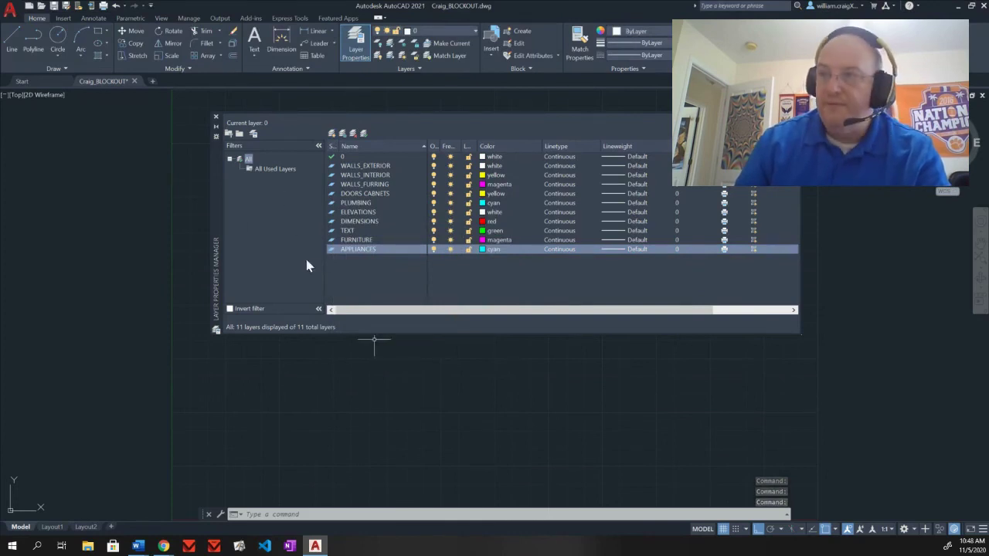
Add a white VIEWPORT layer and switch off its plotting
left_click(332, 133)
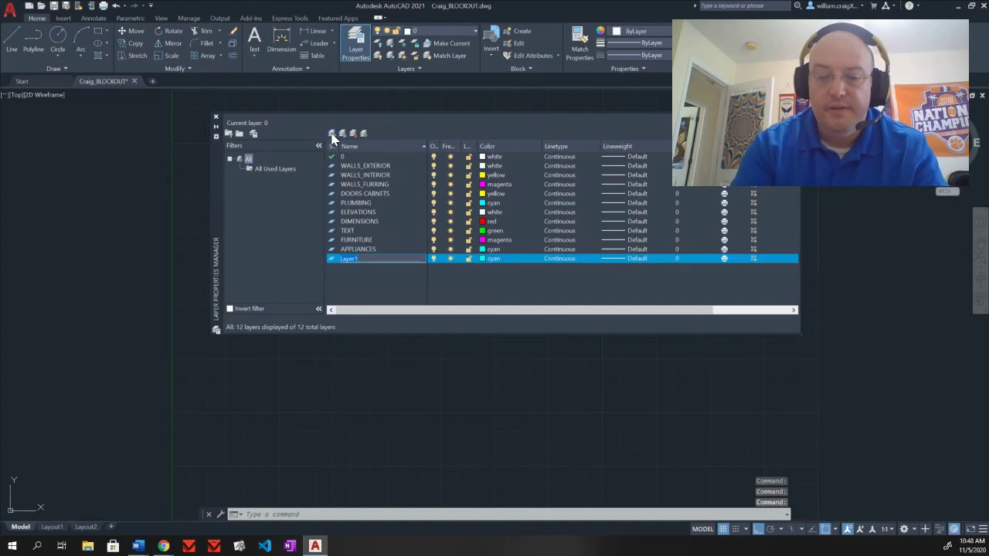
type("VIEWPORT")
key("Return")
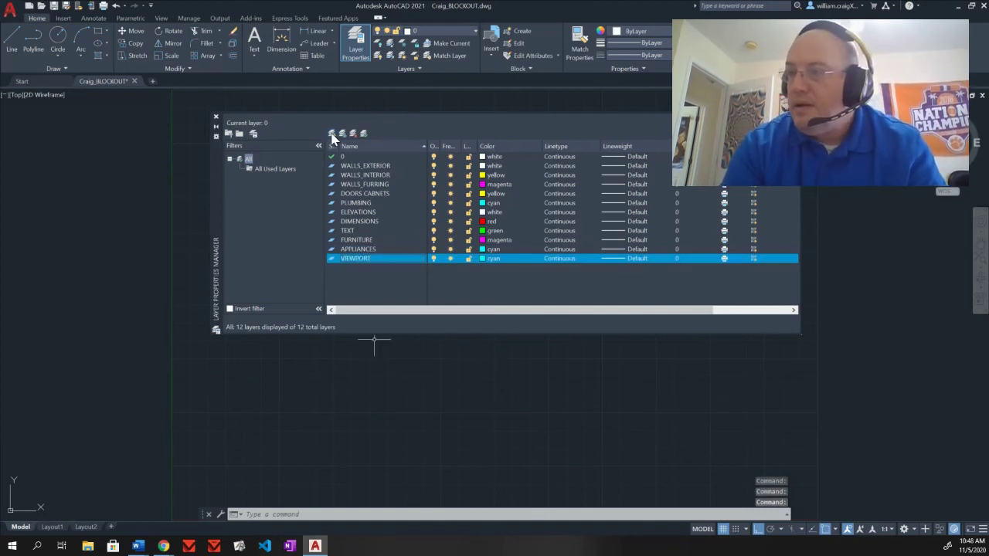
left_click(485, 259)
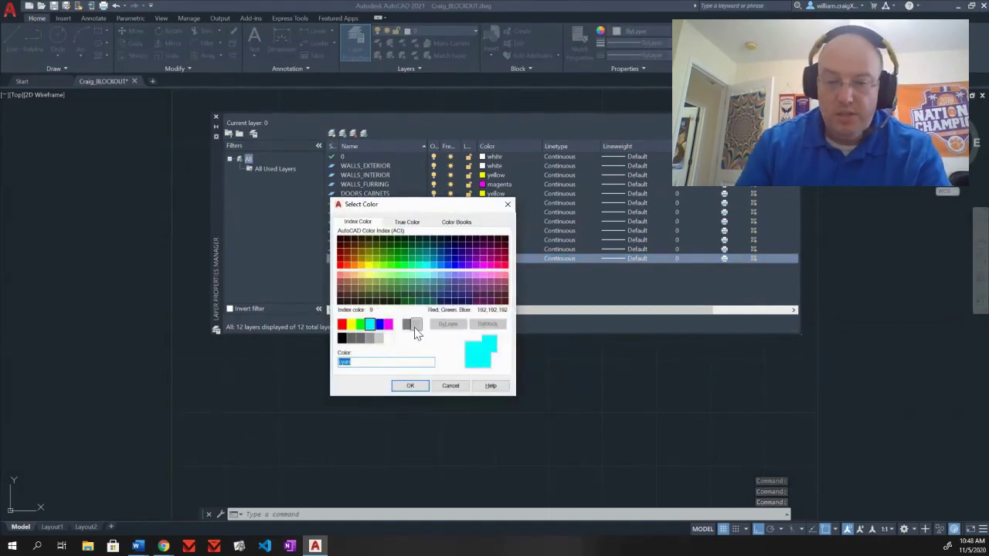
type("WHITE")
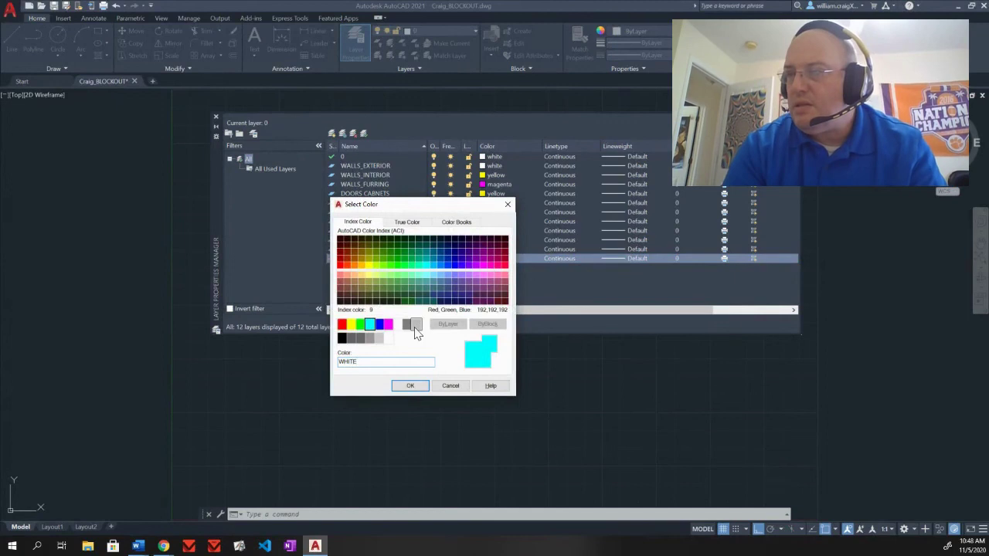
key("Return")
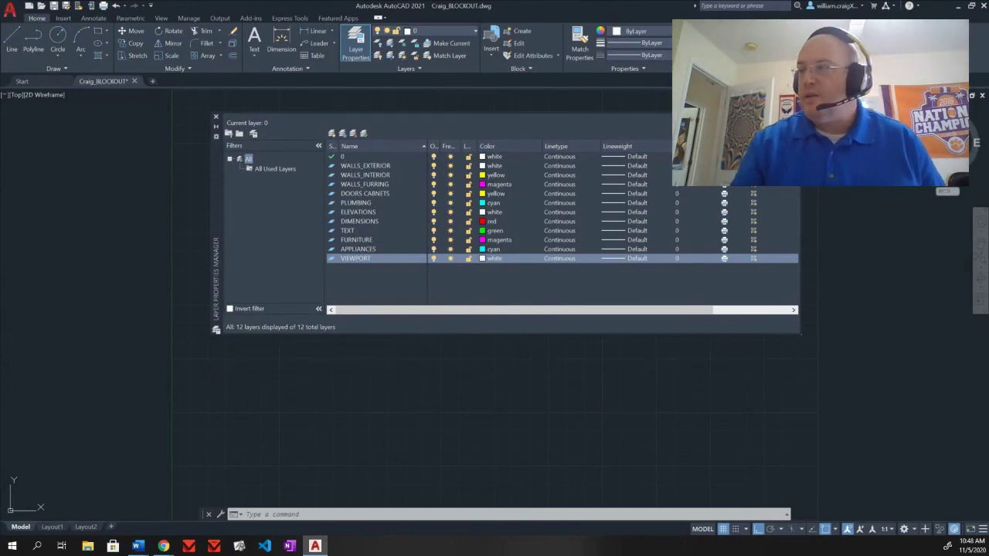
left_click(724, 258)
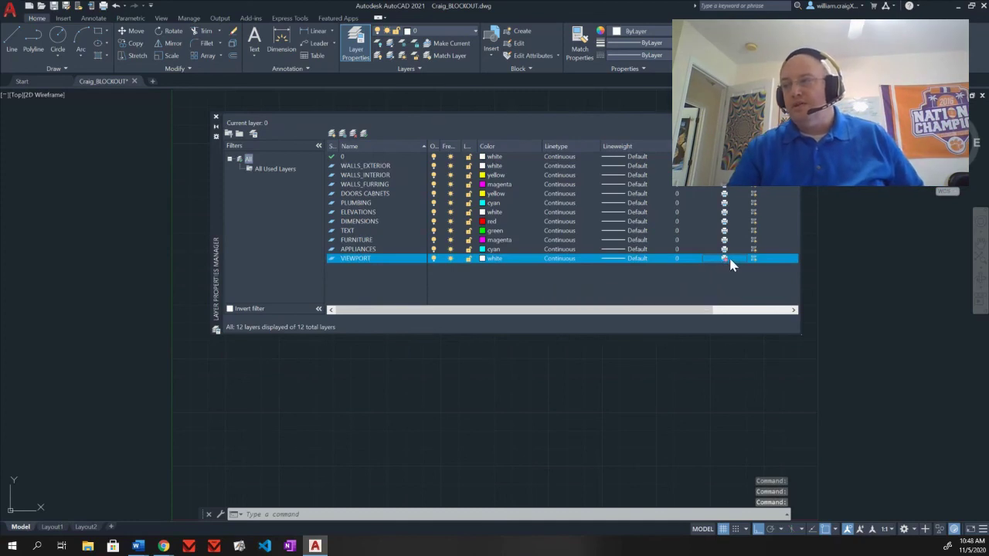
left_click(724, 258)
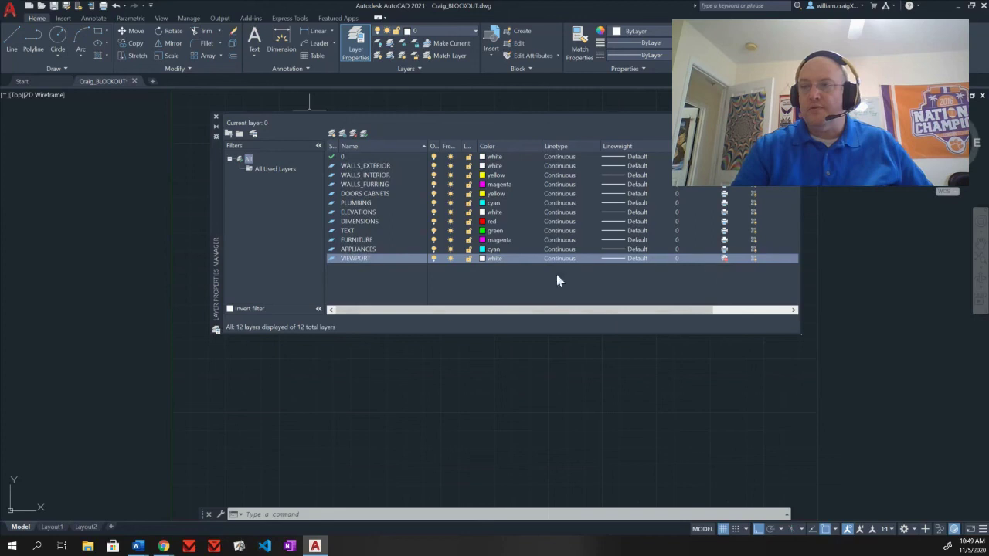
Close the layer manager, review the twelve layers in the Layer dropdown, and save
left_click(217, 119)
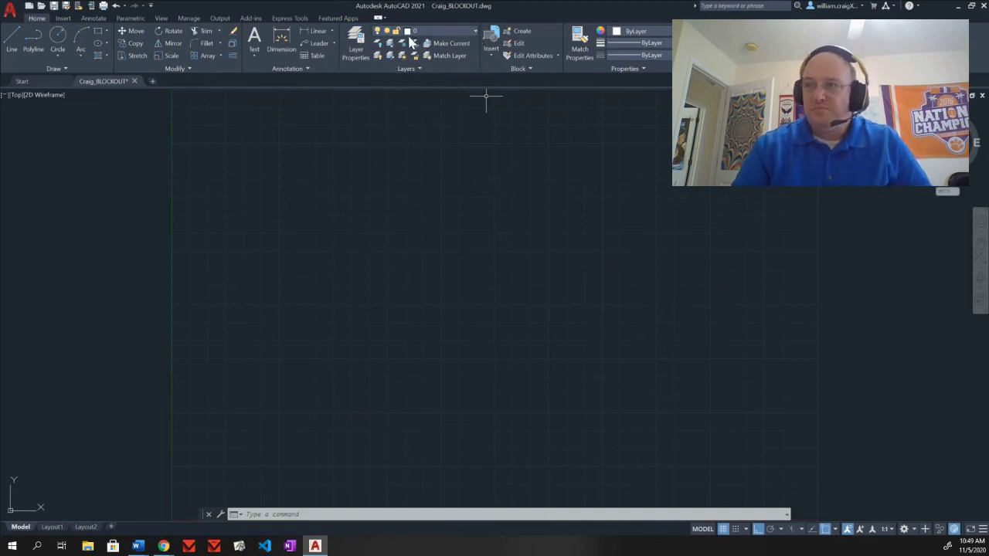
left_click(474, 32)
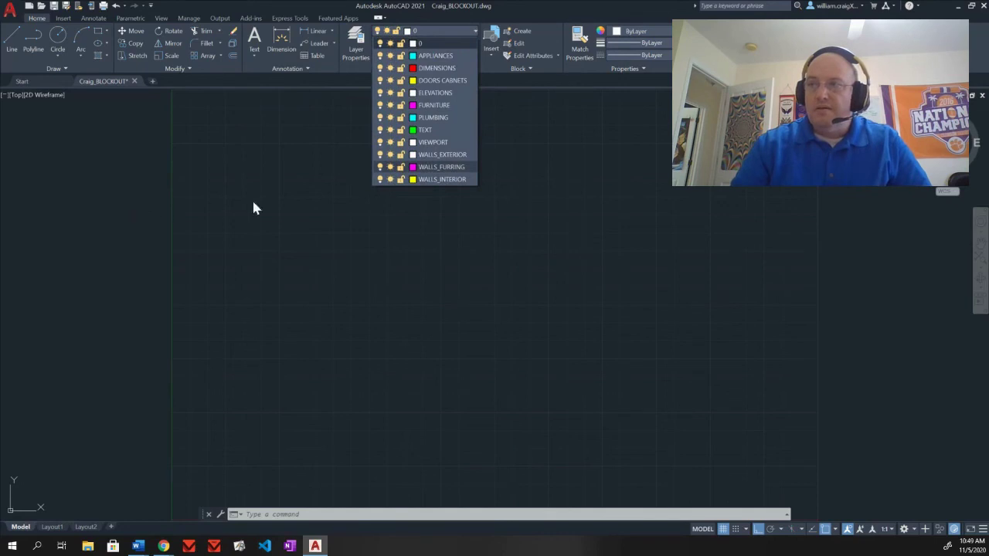
left_click(108, 202)
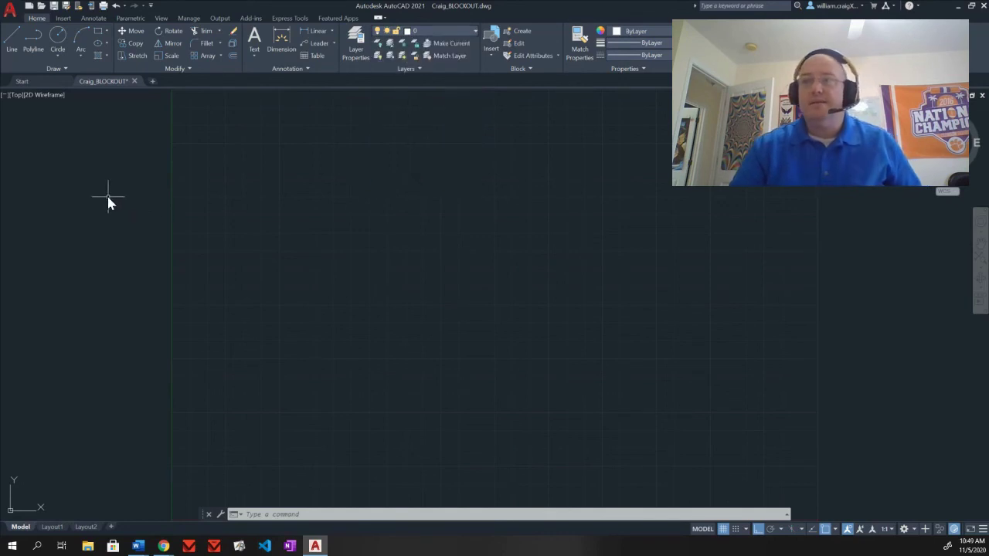
left_click(54, 7)
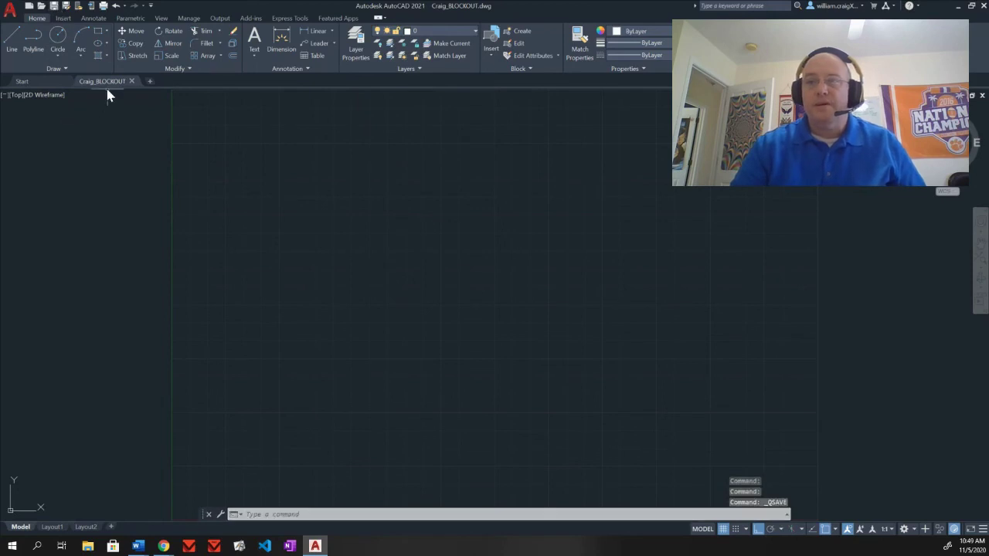